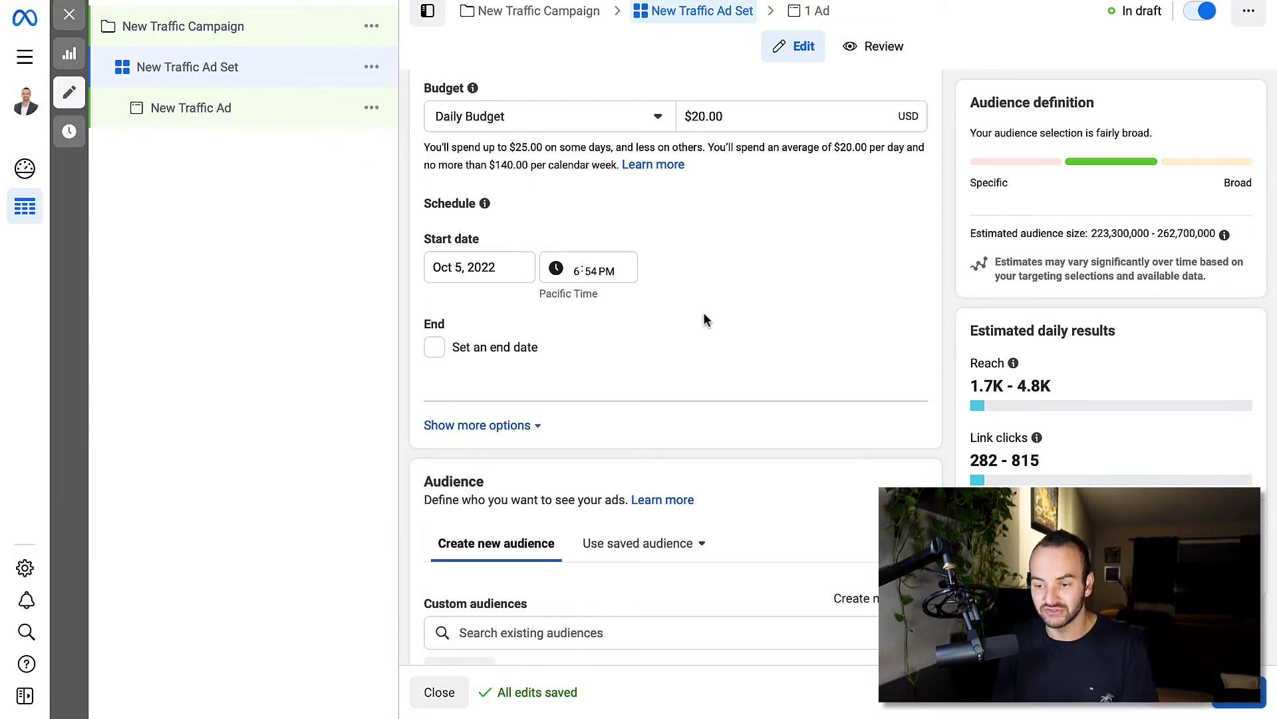
Step: Review the ad set's schedule and audience settings, including custom audiences, locations, age, gender, detailed targeting and languages
scroll(706, 320, "down", 1)
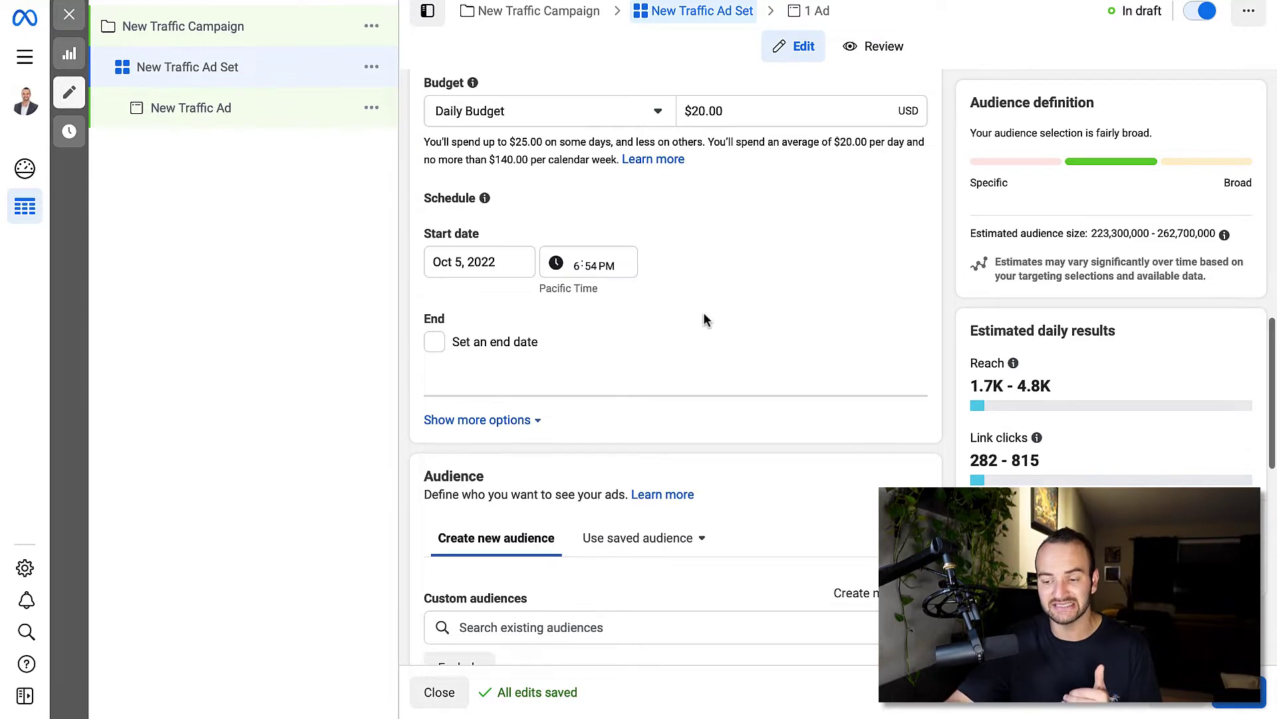
scroll(706, 320, "down", 5)
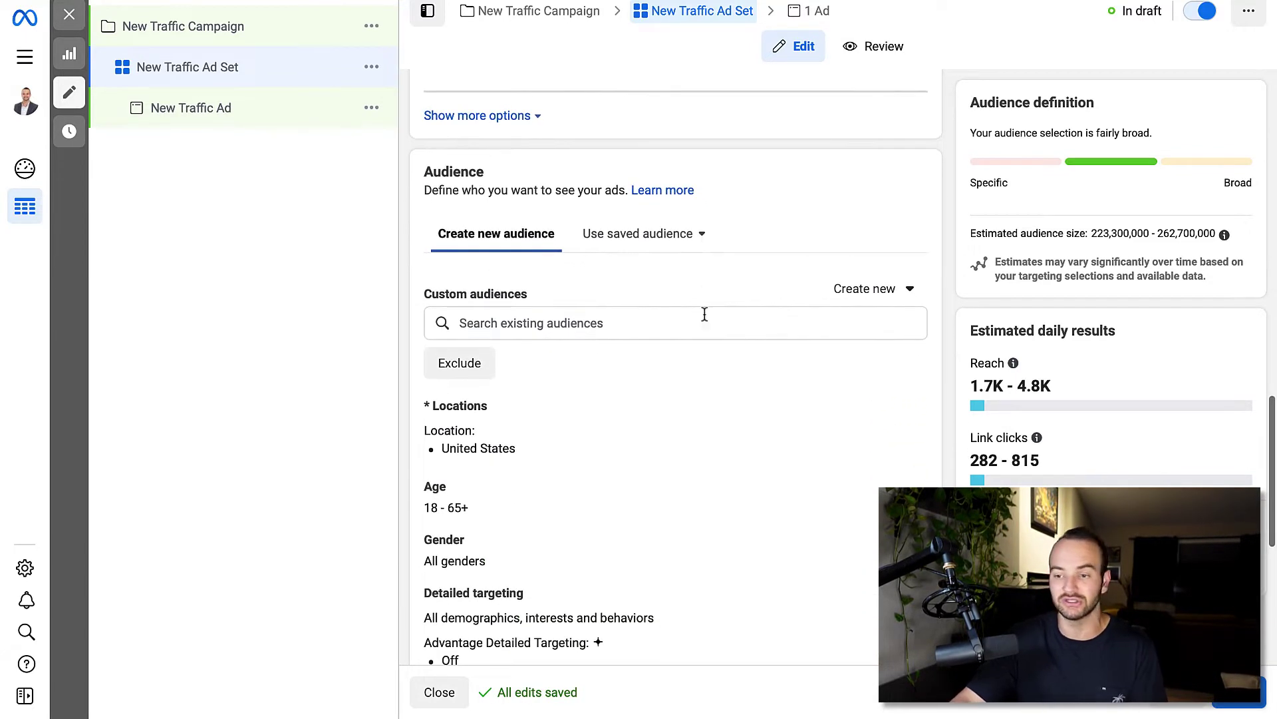
scroll(612, 213, "down", 2)
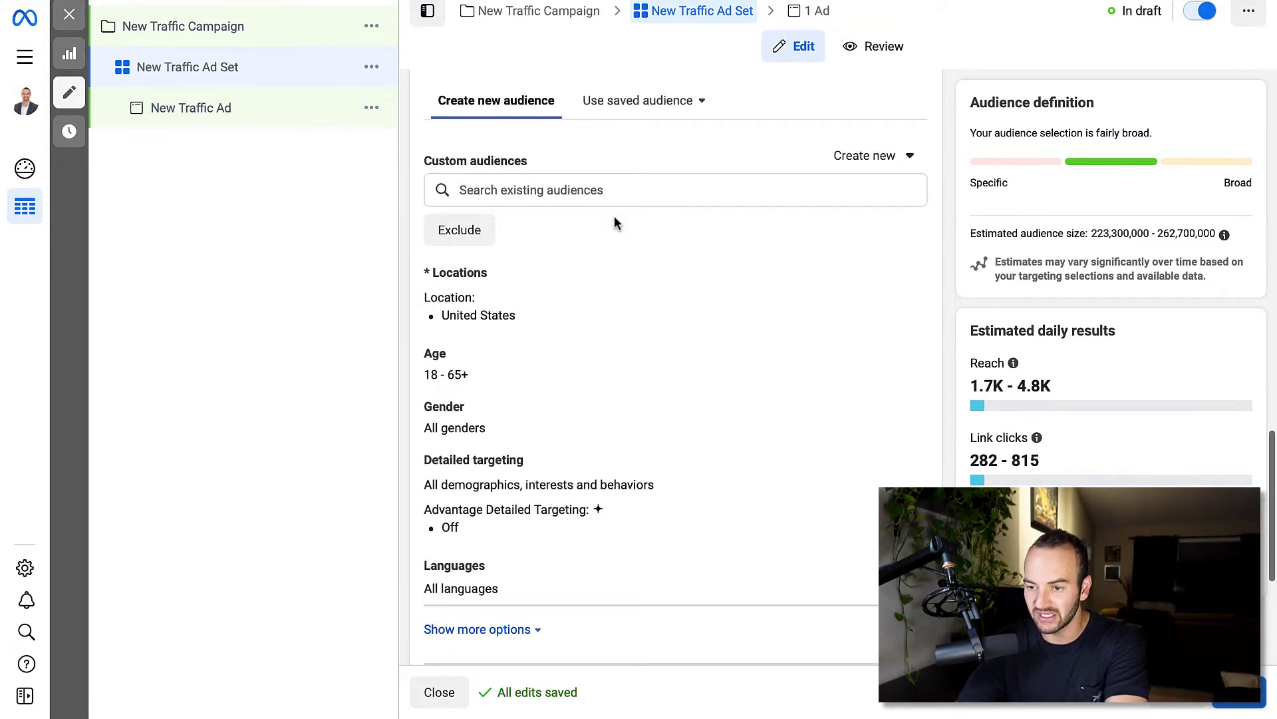
scroll(614, 216, "down", 1)
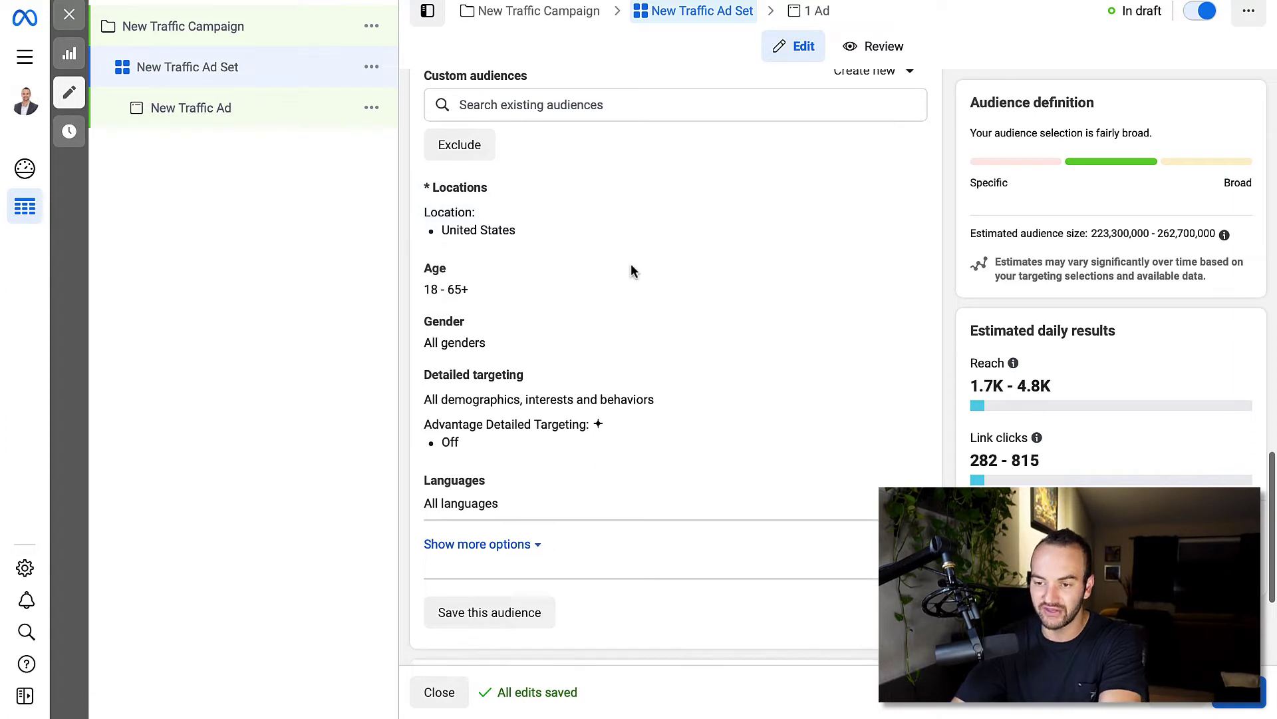
mouse_move(609, 219)
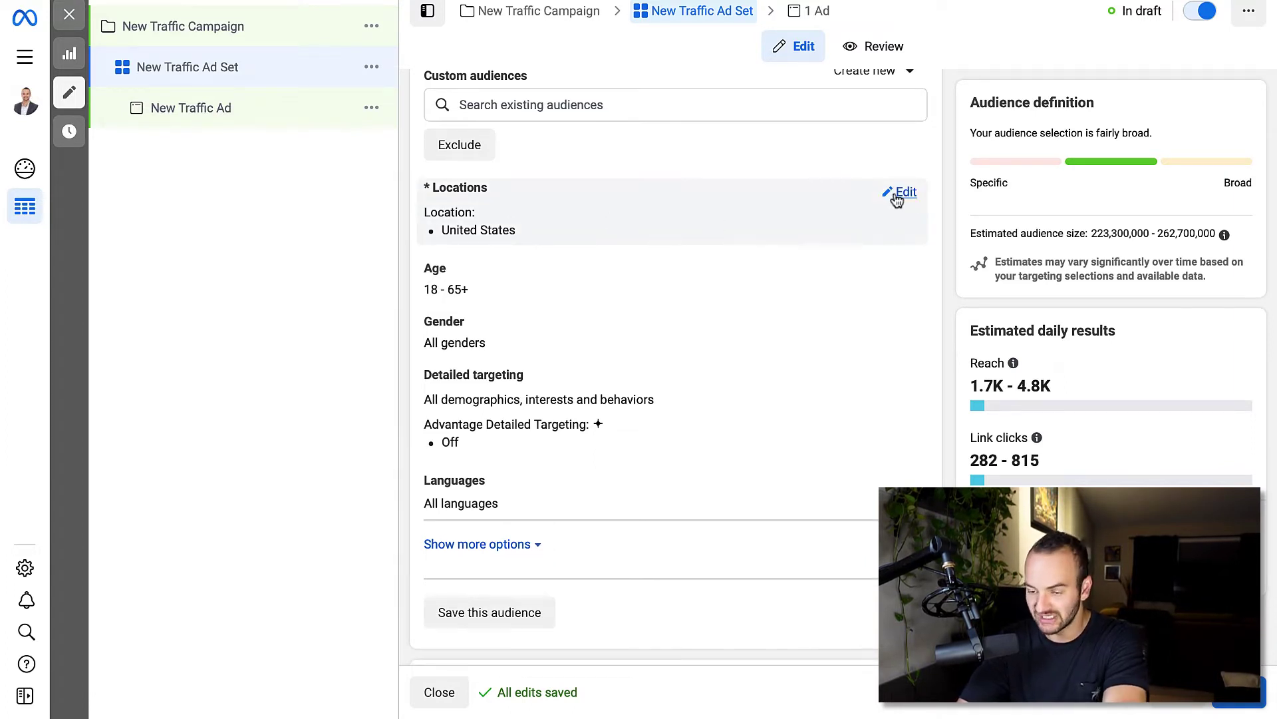
scroll(825, 241, "down", 1)
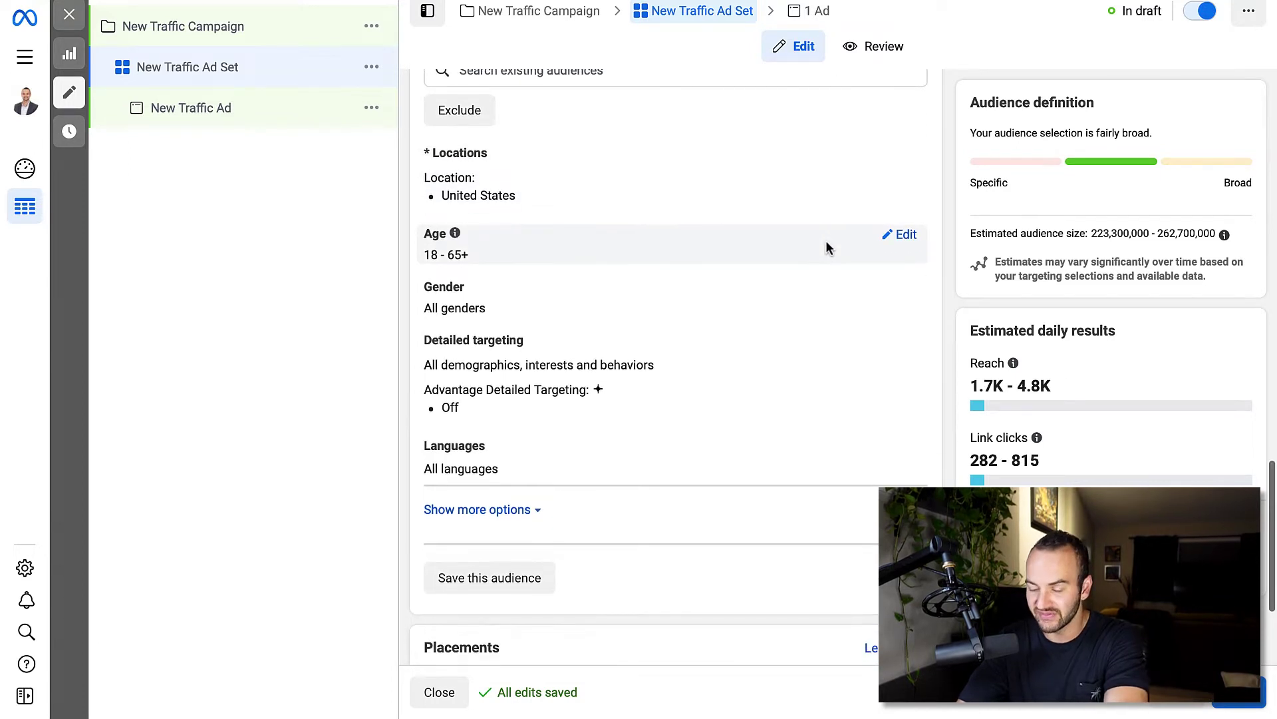
scroll(790, 186, "down", 2)
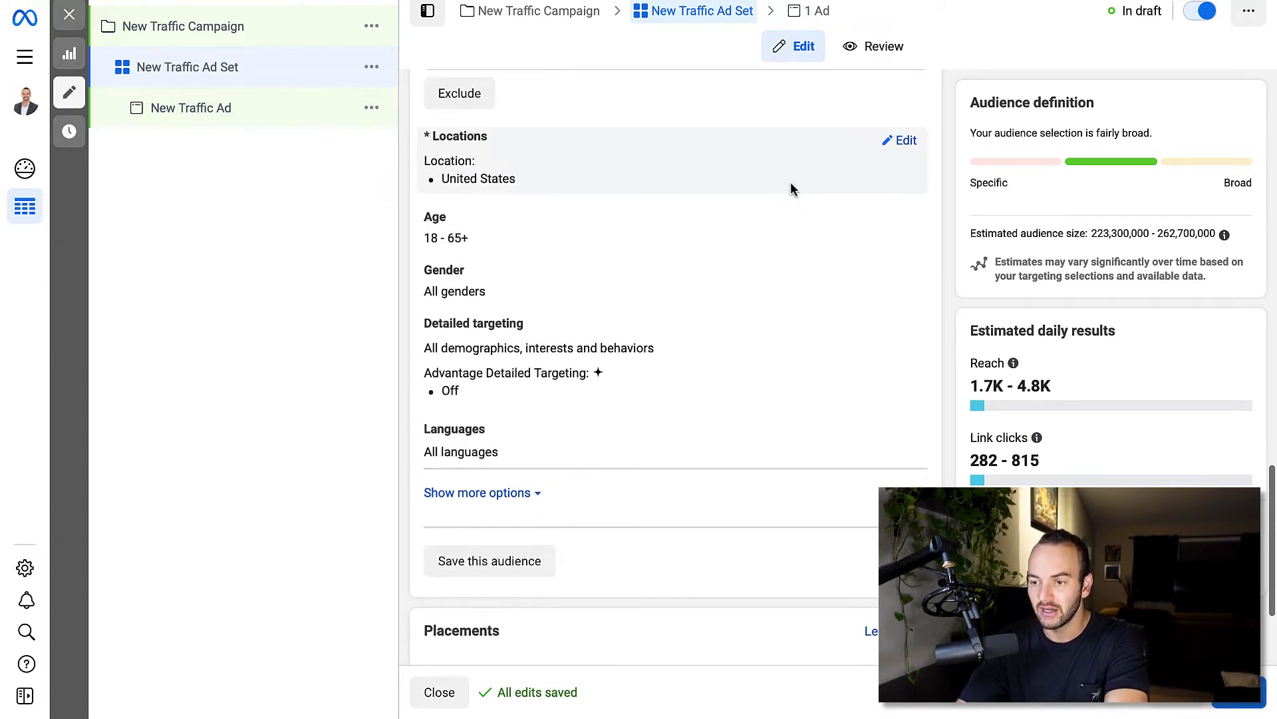
scroll(785, 189, "down", 1)
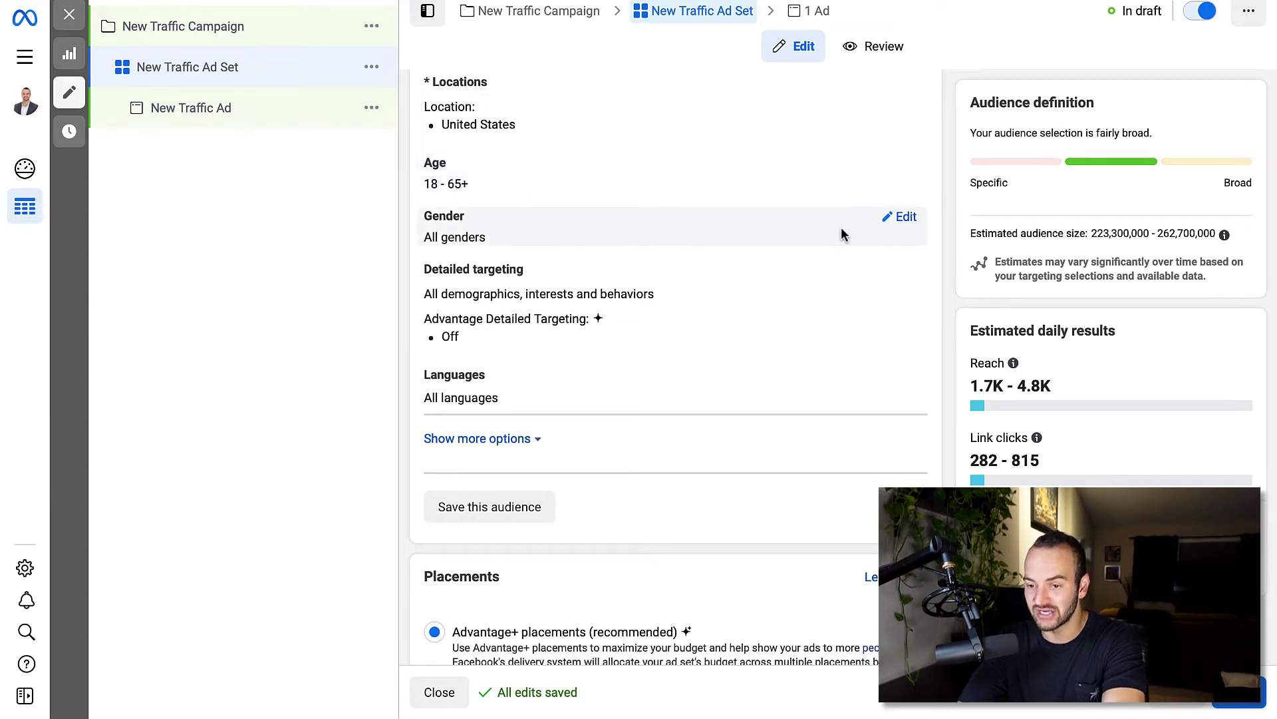
Step: Open the audience's detailed targeting for editing and search the interests for "fitness"
left_click(900, 275)
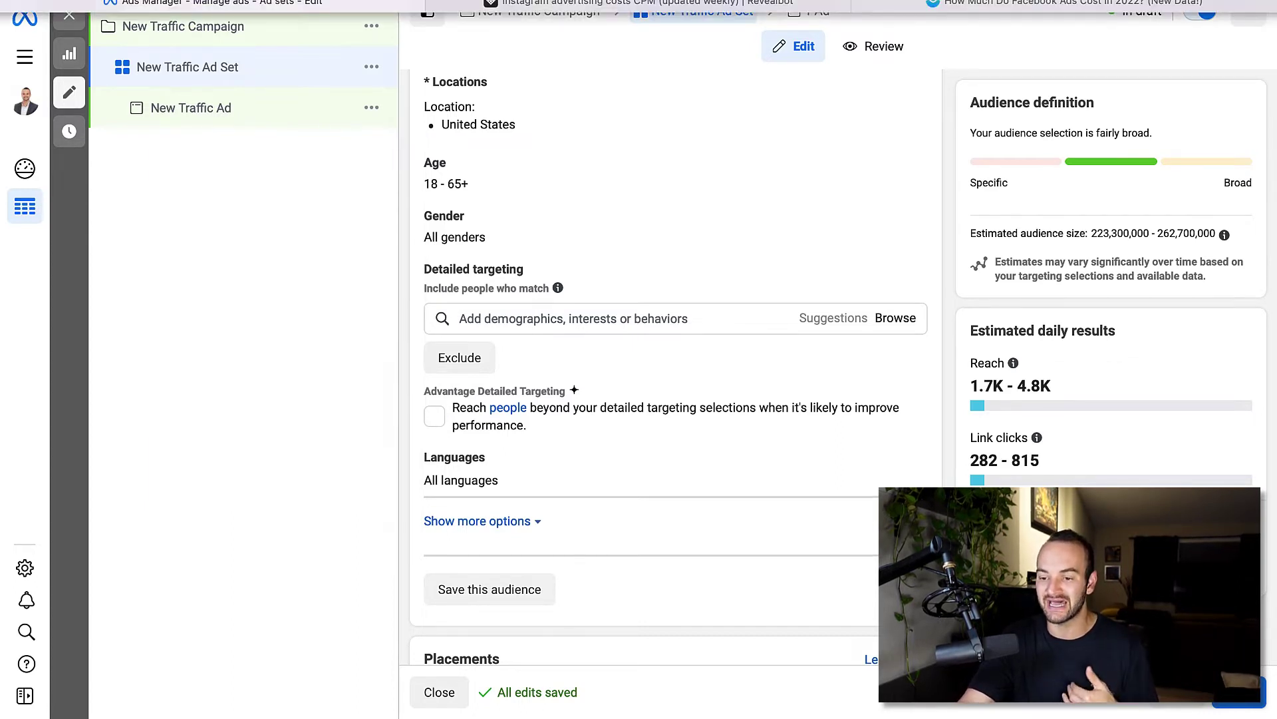
left_click(541, 320)
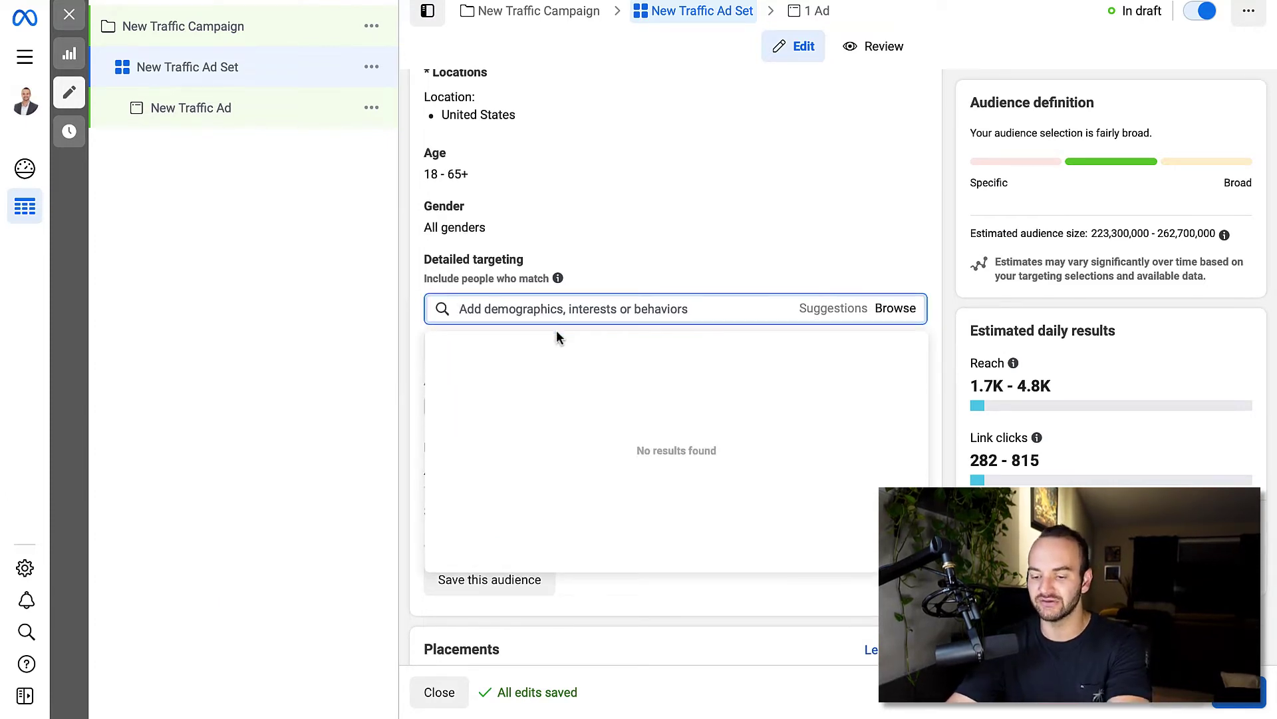
type("fitness")
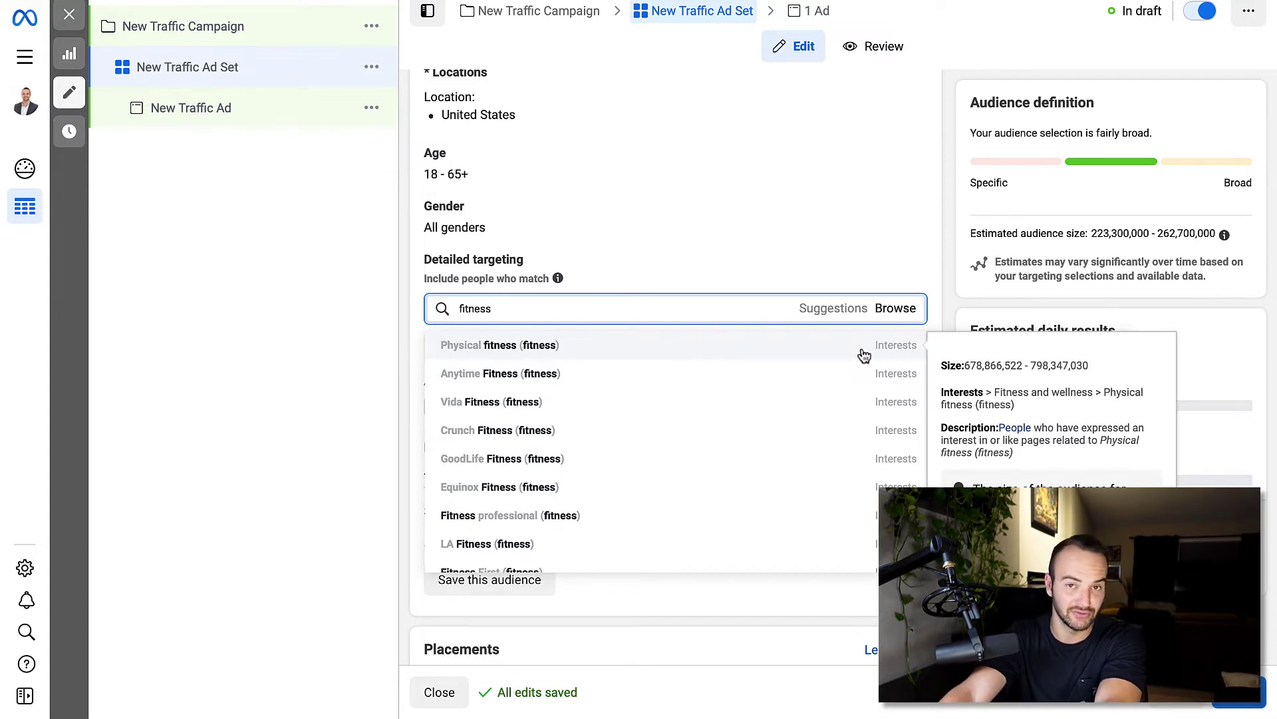
Step: Replace the detailed targeting search term with "crossfit" and examine the matching interests' audience sizes
key("BackSpace")
key("BackSpace")
key("BackSpace")
key("BackSpace")
key("BackSpace")
key("BackSpace")
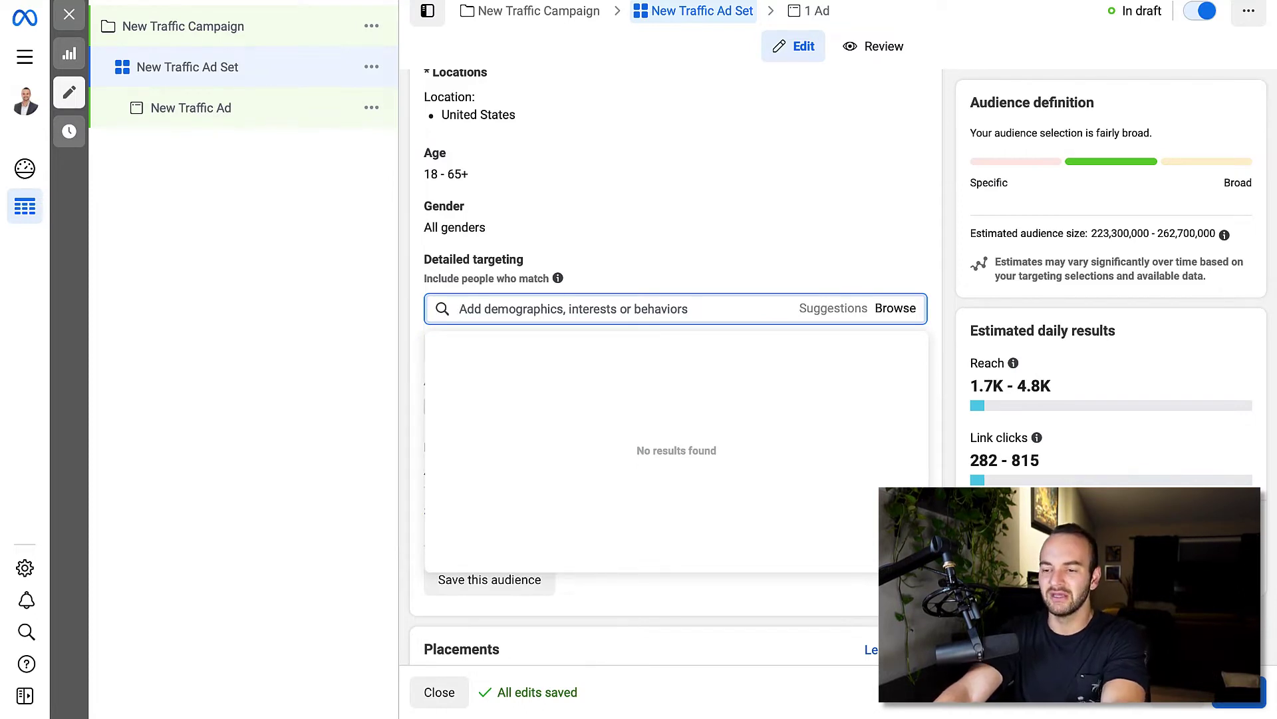
type("c")
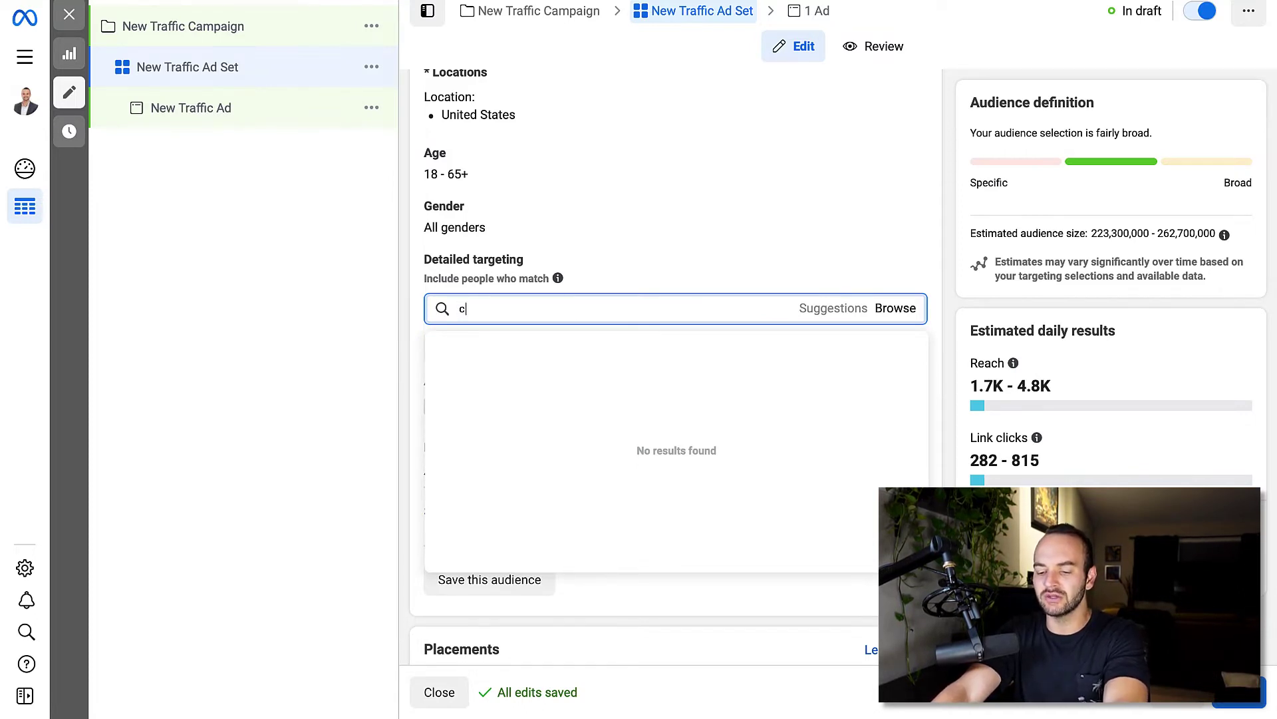
type("rossfit")
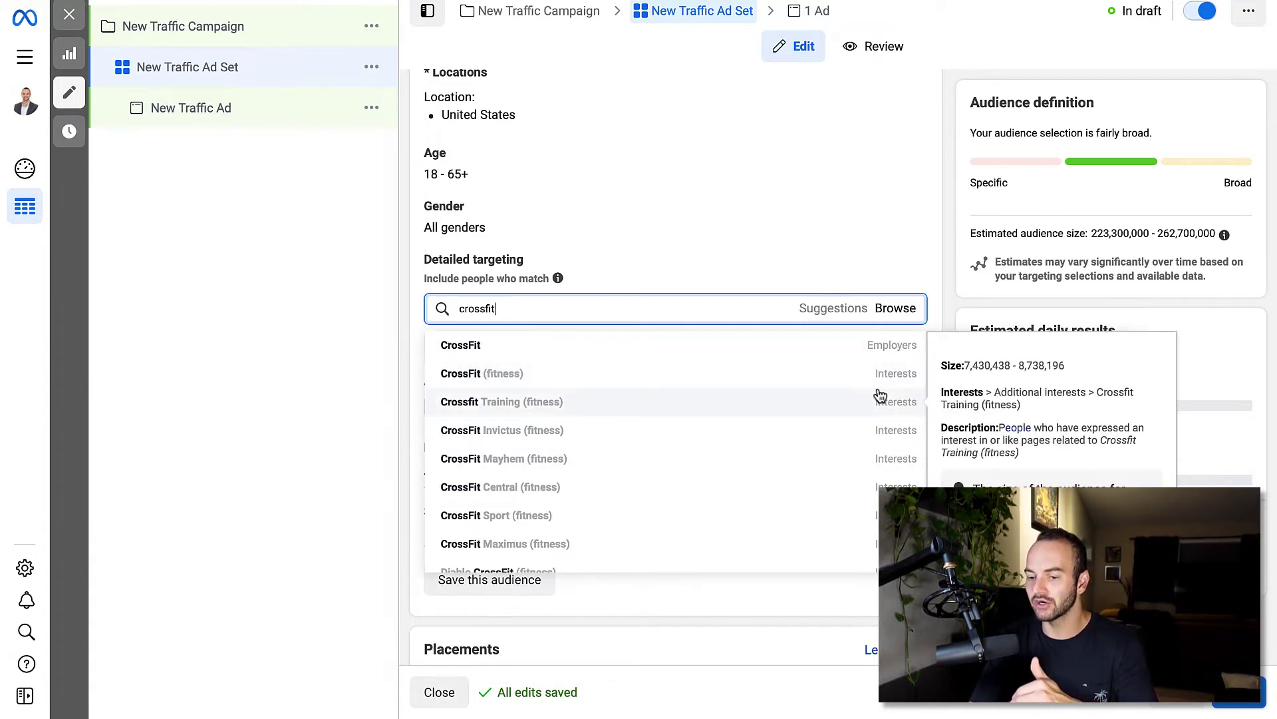
Step: Search detailed targeting for "badminto" and add the Badminton (sport) interest to the audience
double_click(508, 310)
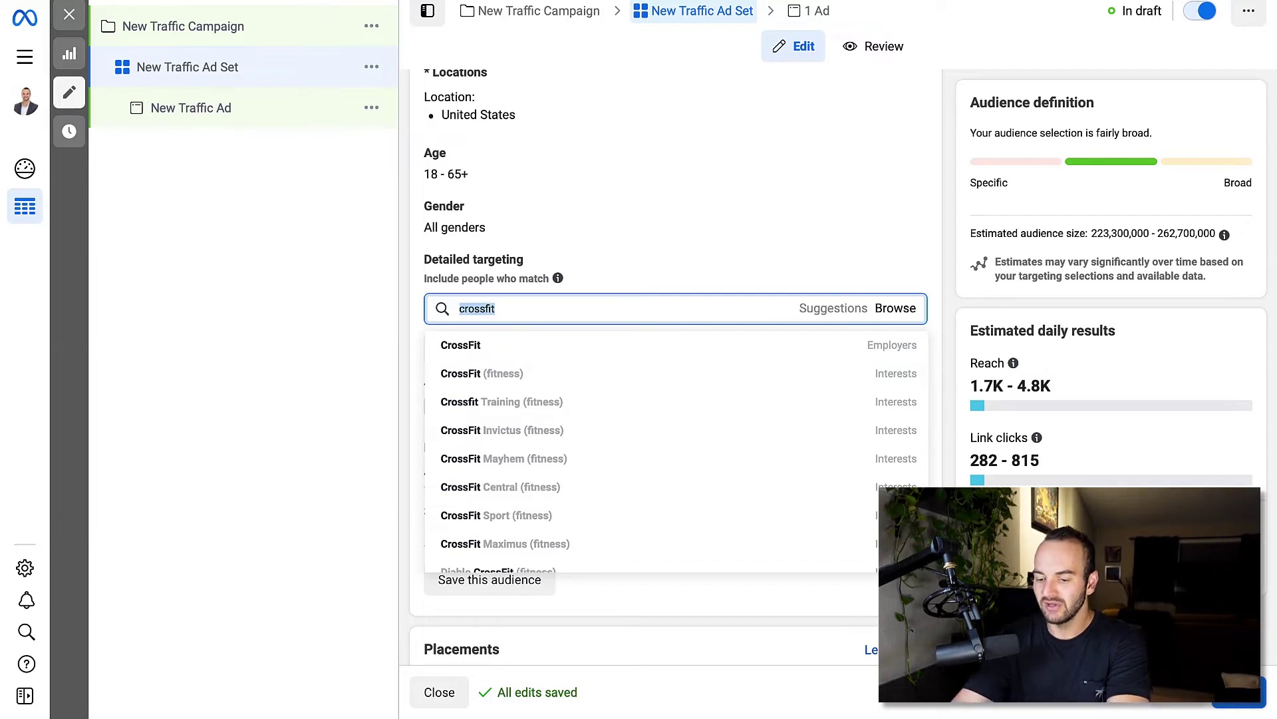
type("bad")
key("BackSpace")
type("mi")
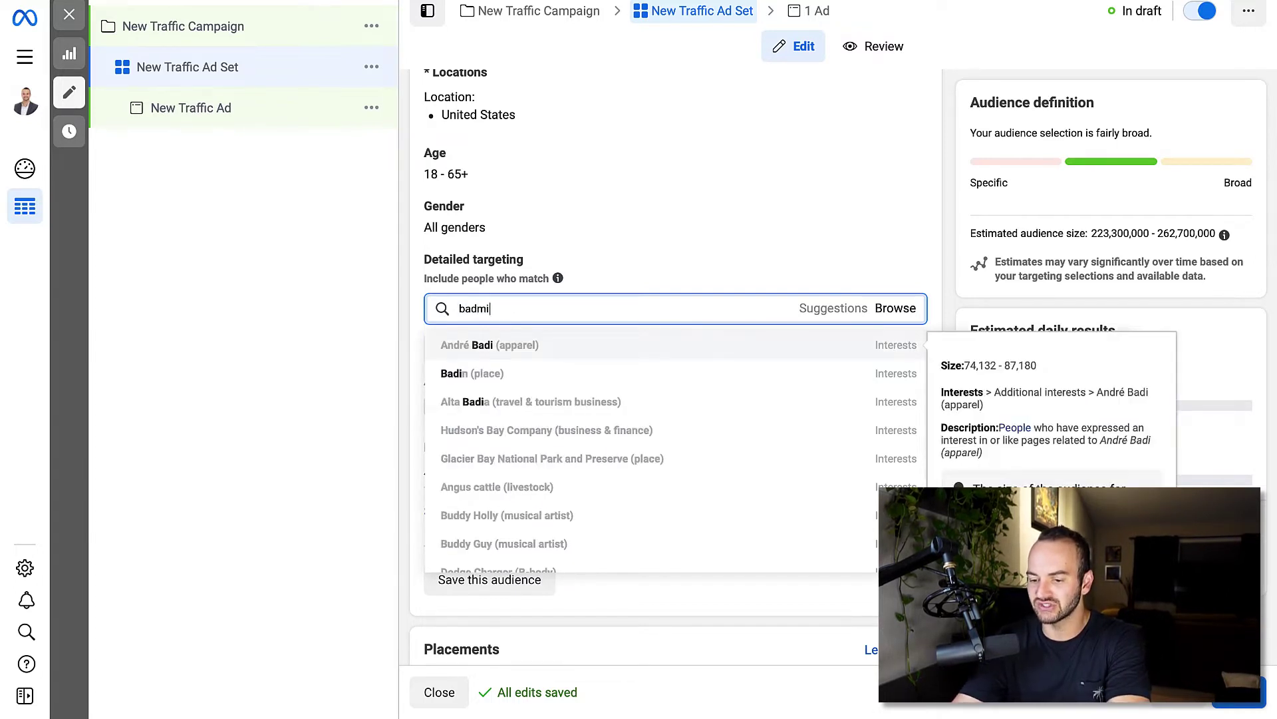
type("nto")
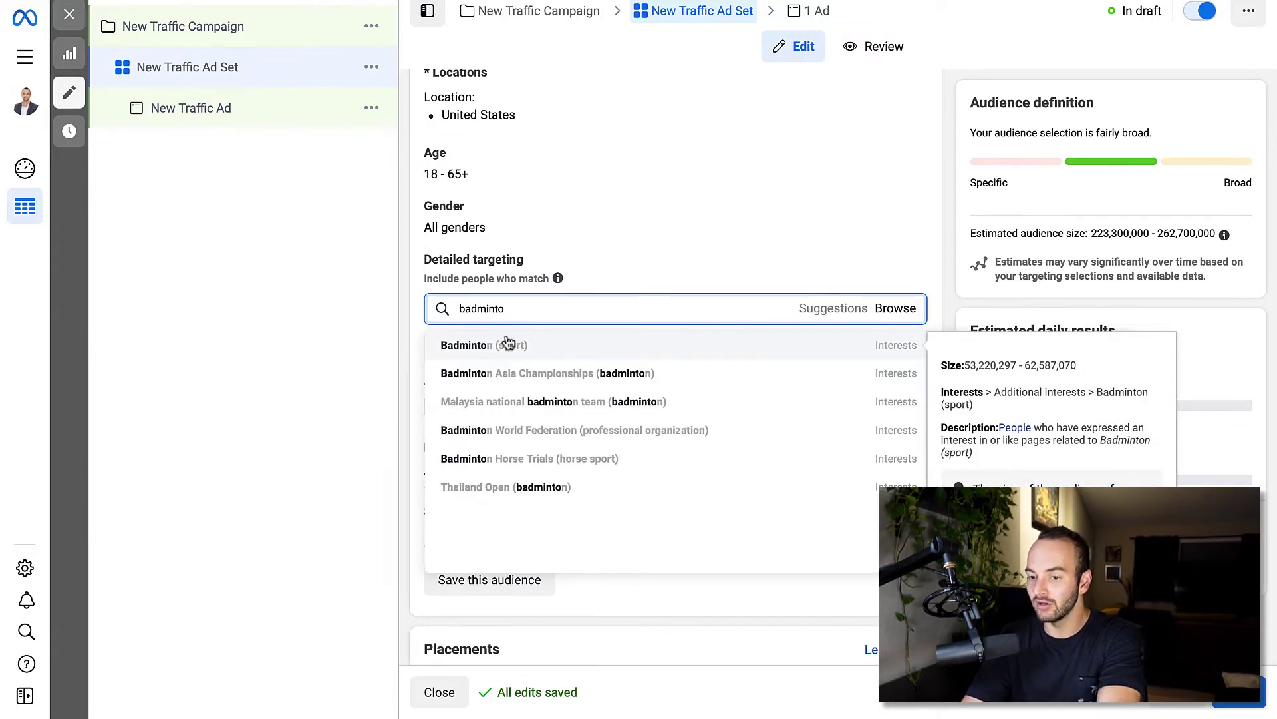
left_click(507, 345)
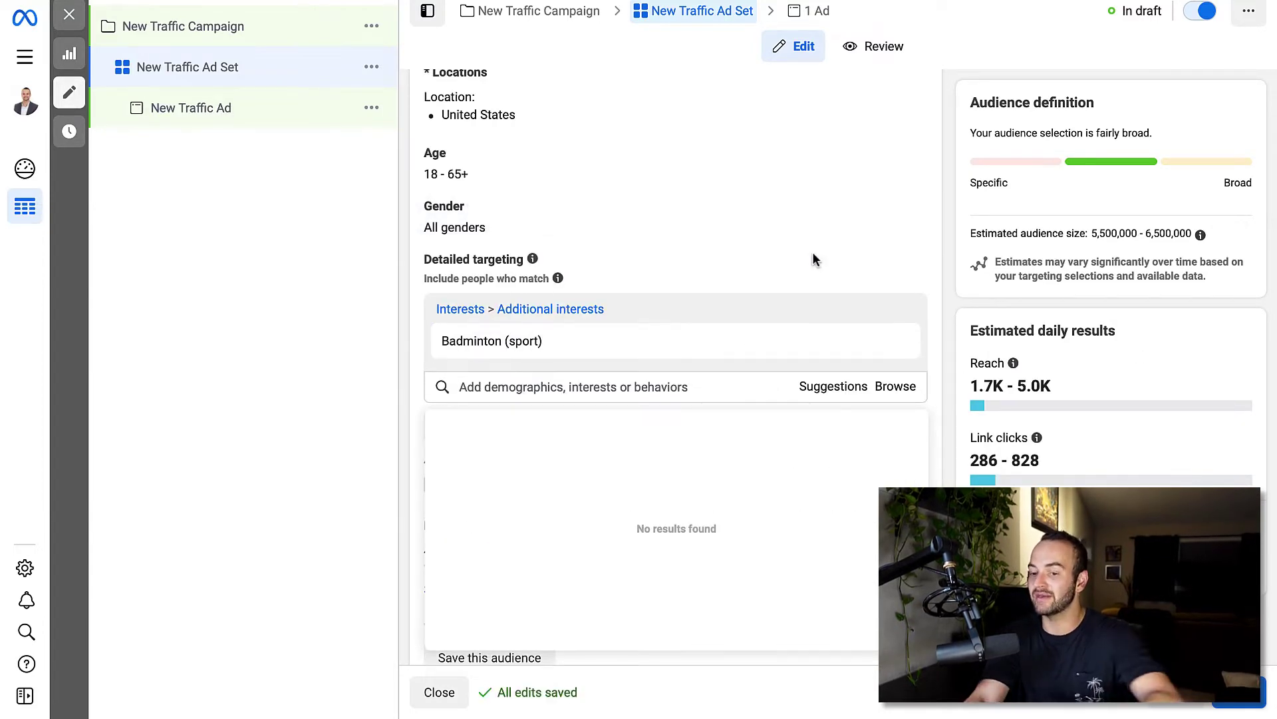
left_click(948, 257)
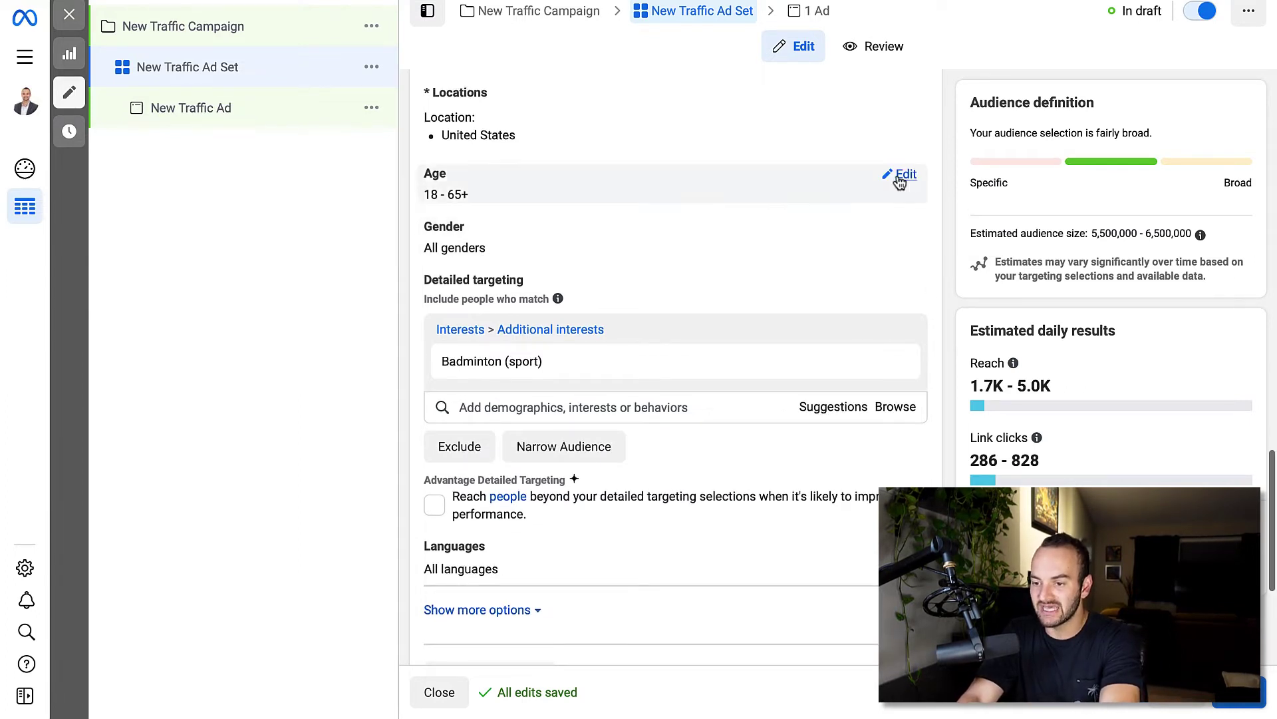
Step: Set the audience's maximum age to 45
left_click(897, 175)
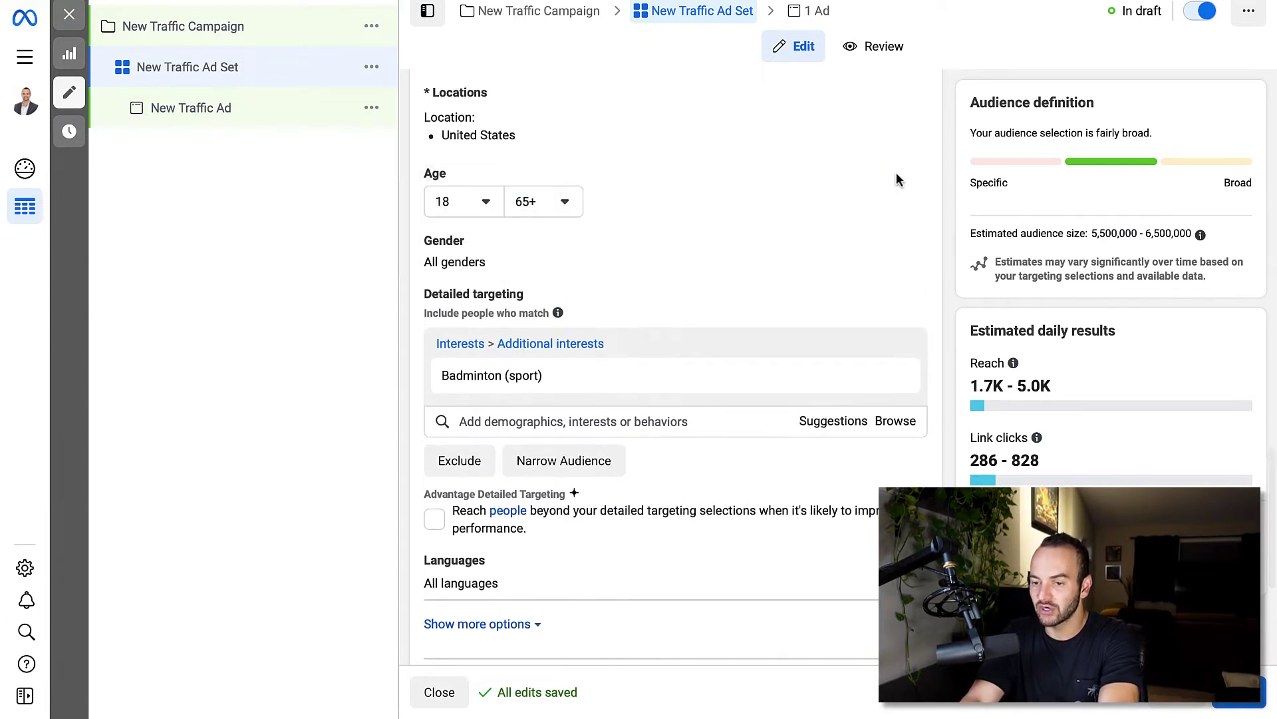
left_click(537, 202)
scroll(638, 343, "up", 5)
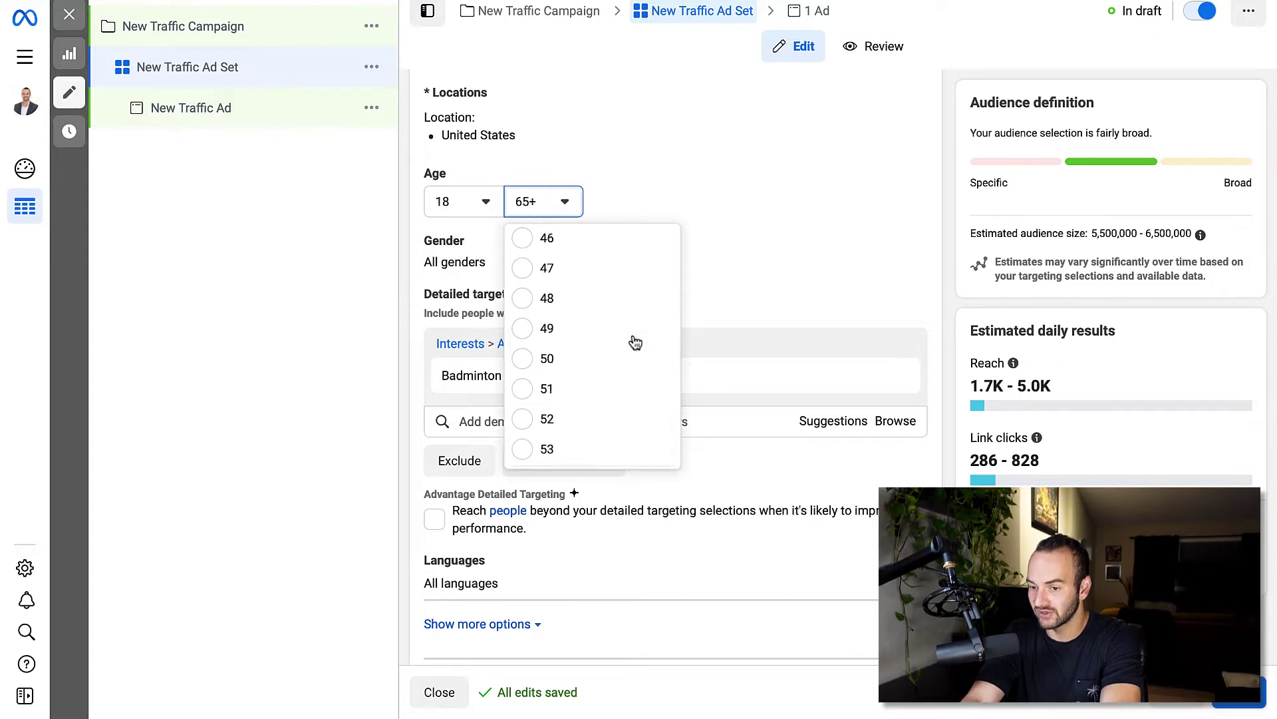
left_click(550, 243)
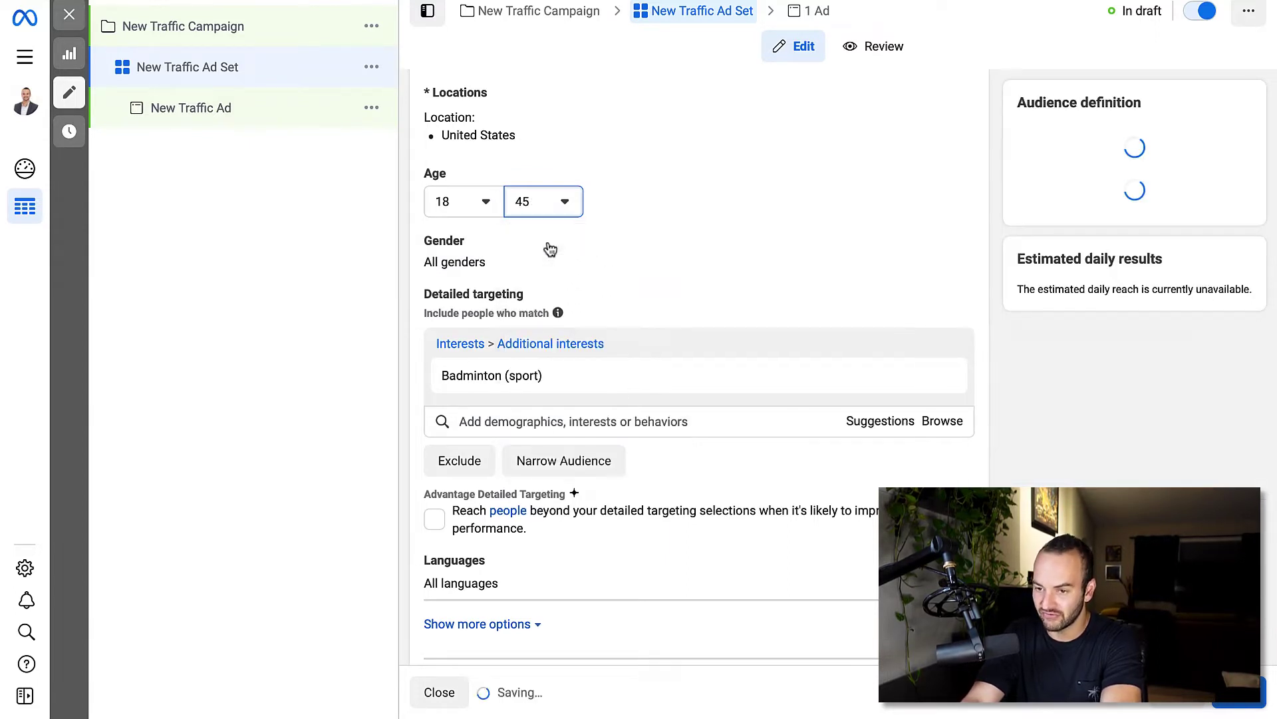
Step: Restrict the audience's languages to English (All)
scroll(665, 319, "down", 3)
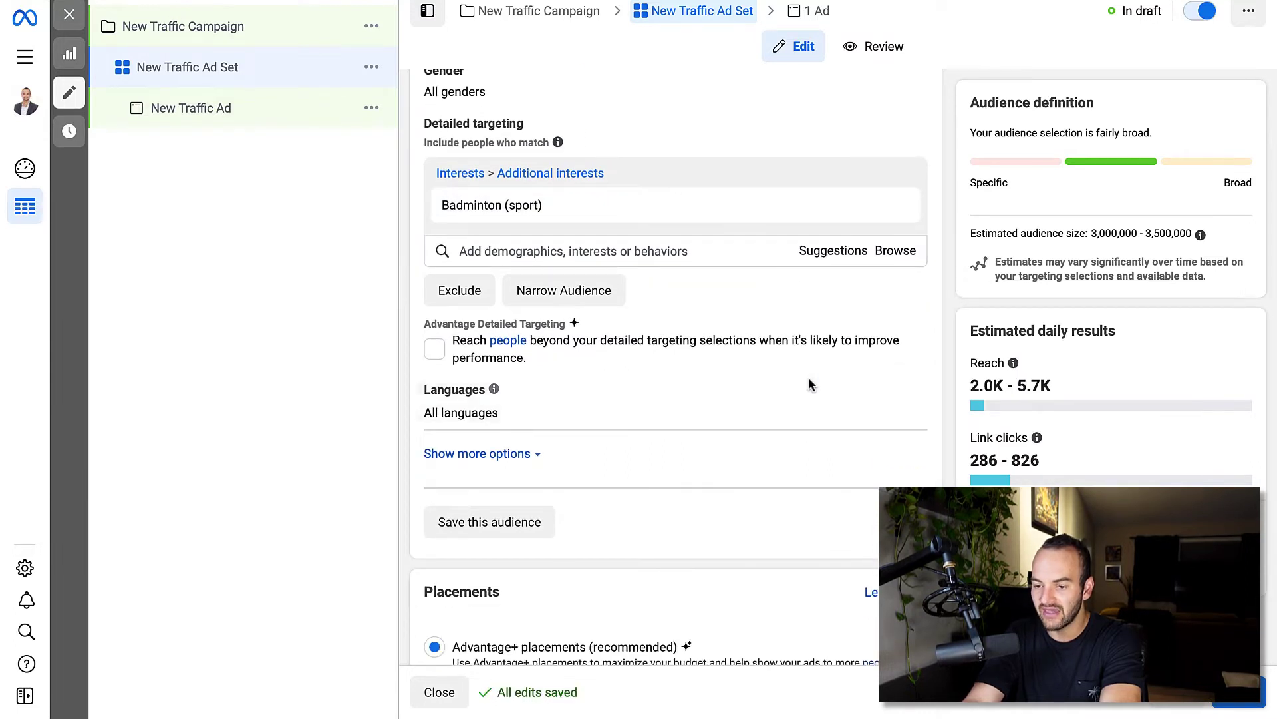
left_click(906, 394)
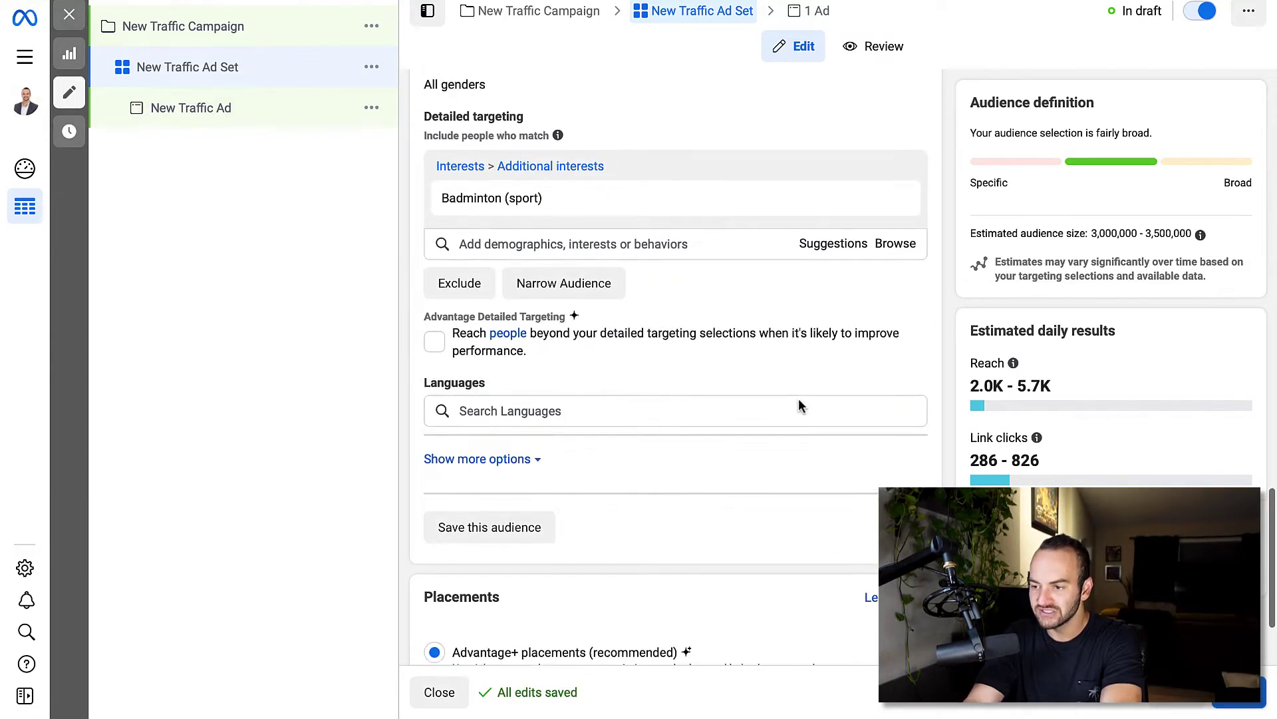
left_click(599, 411)
type("en")
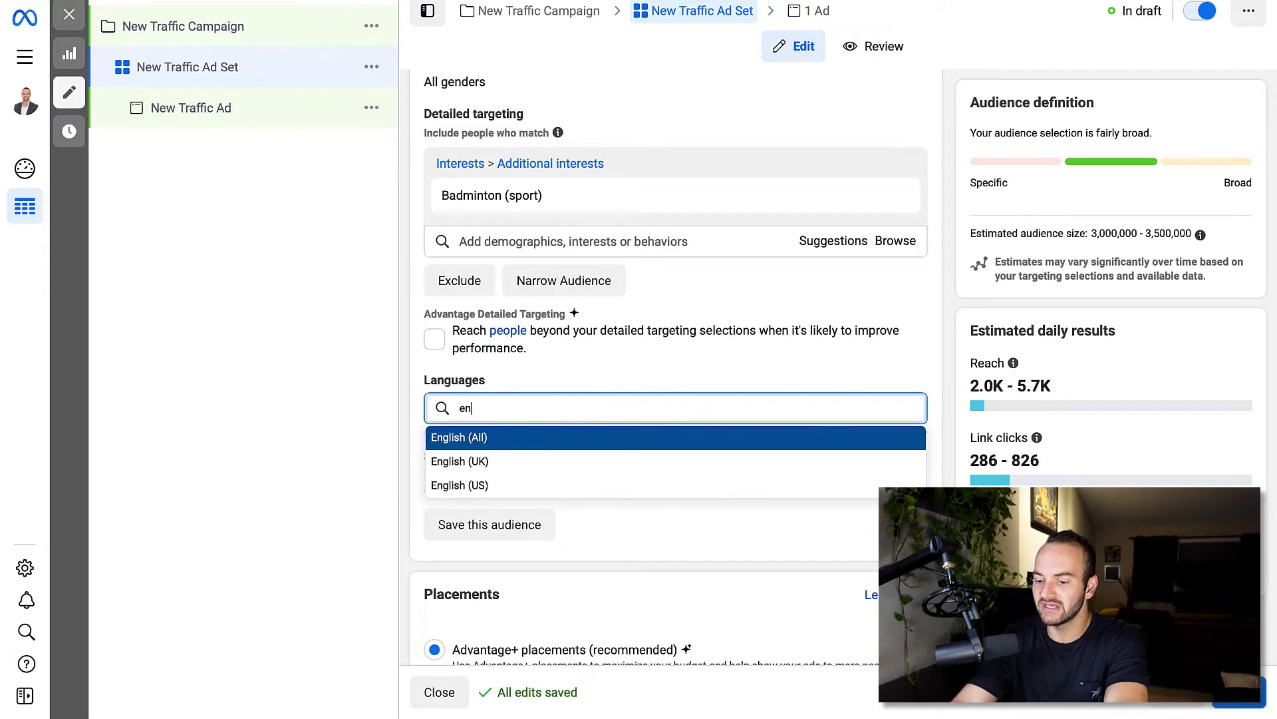
type("glish")
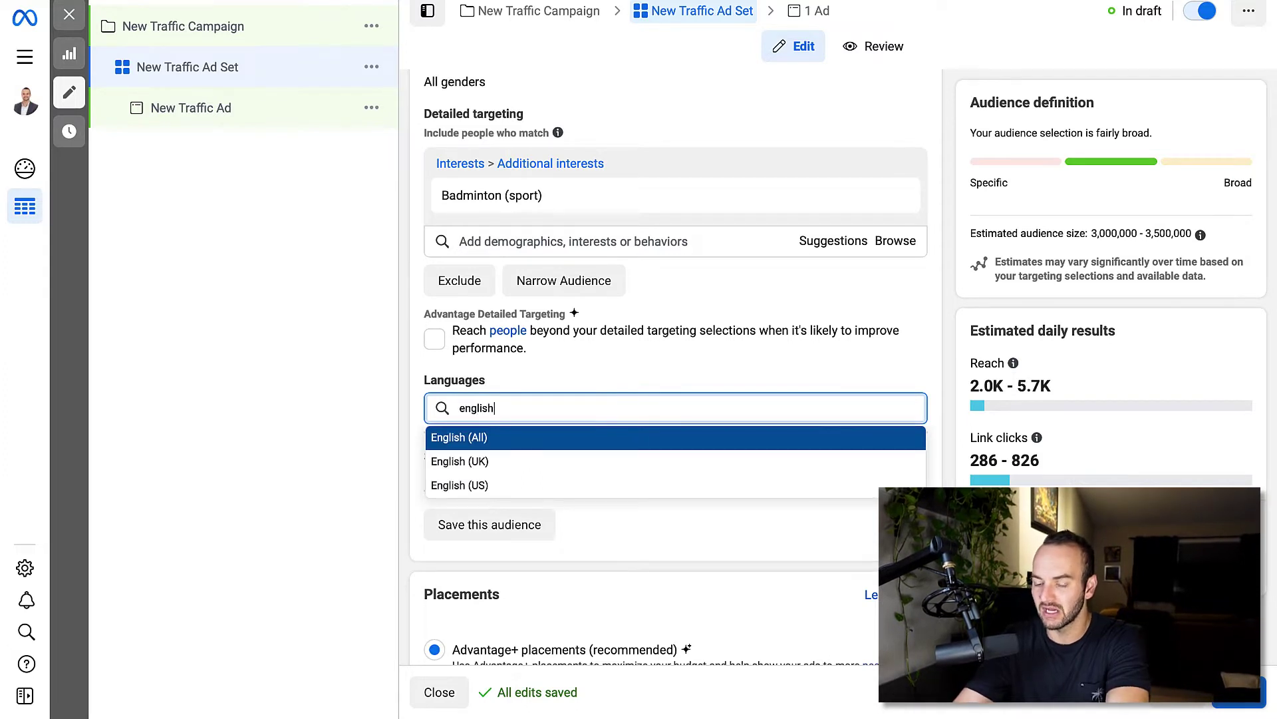
left_click(495, 439)
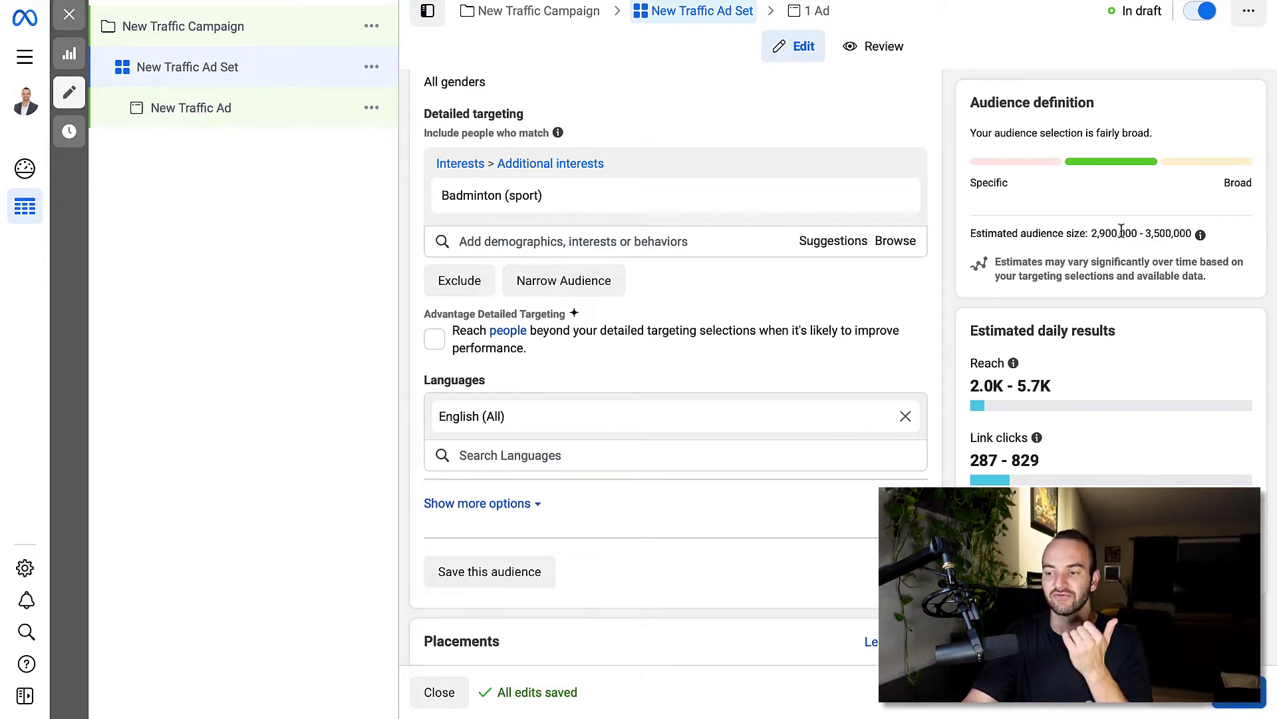
Step: Switch the ad set to manual placements and deselect Audience network, Messenger and Facebook, keeping only Instagram
scroll(924, 333, "down", 3)
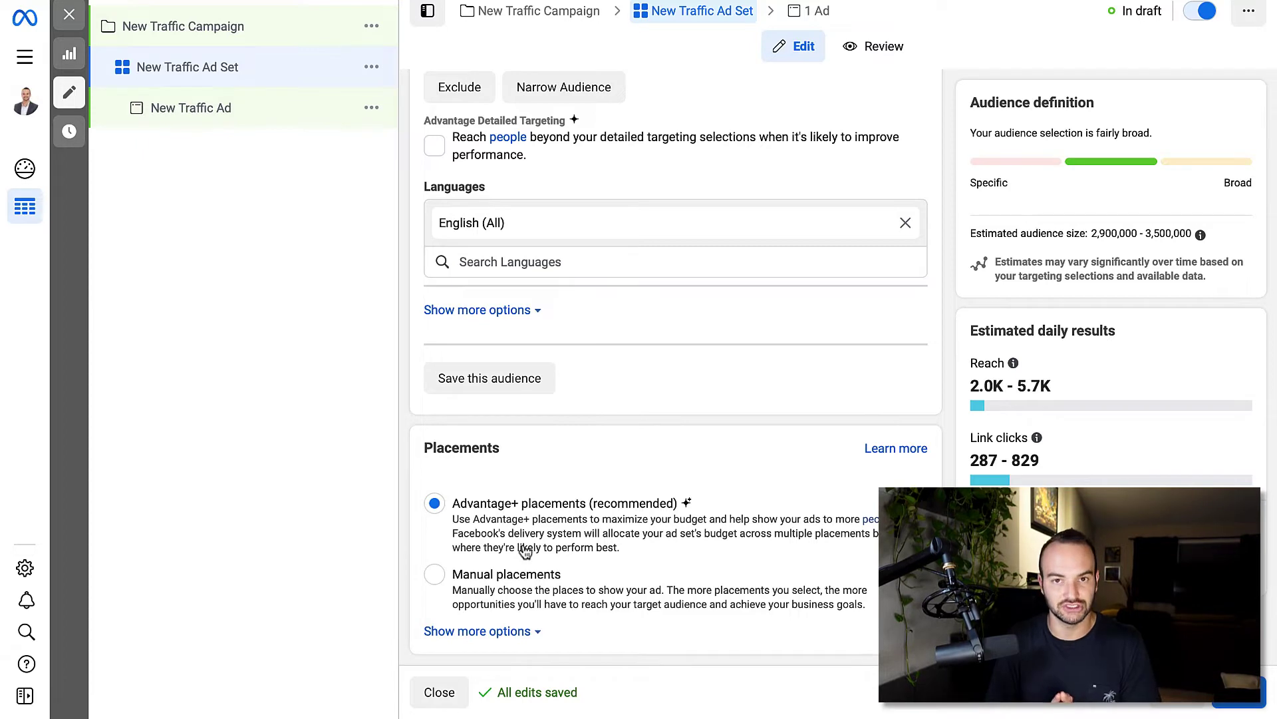
left_click(436, 574)
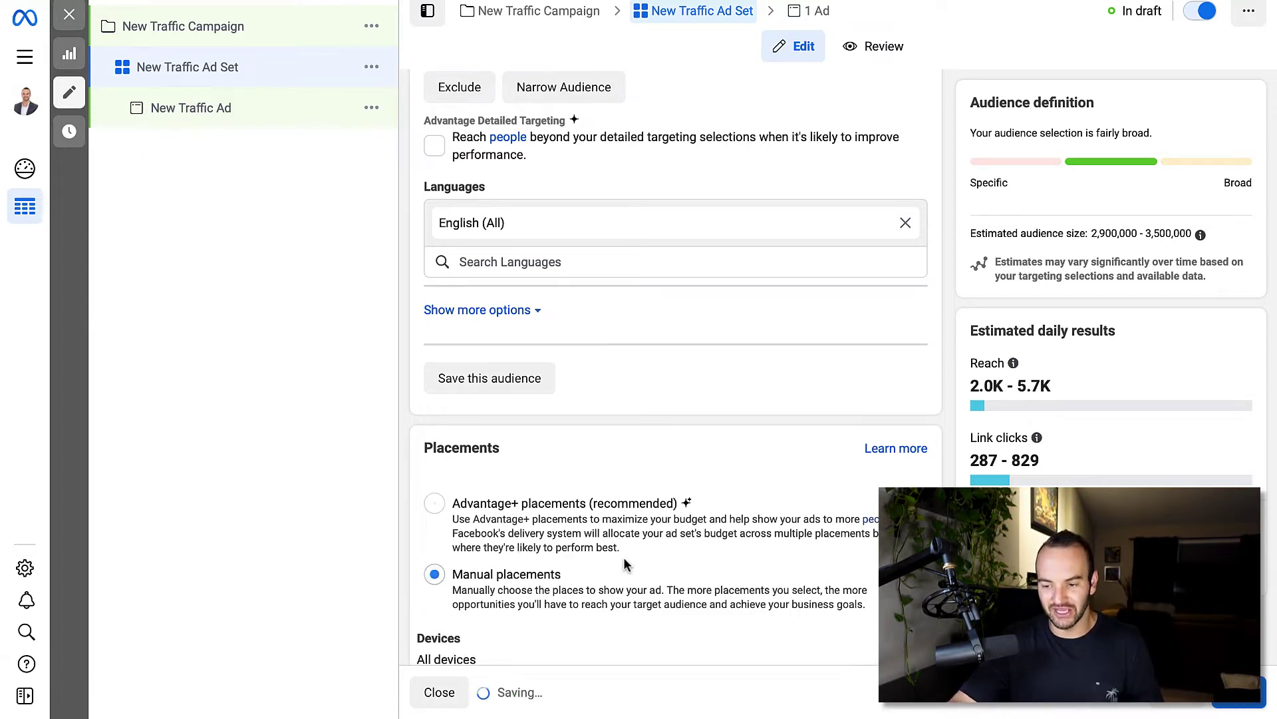
scroll(625, 564, "down", 8)
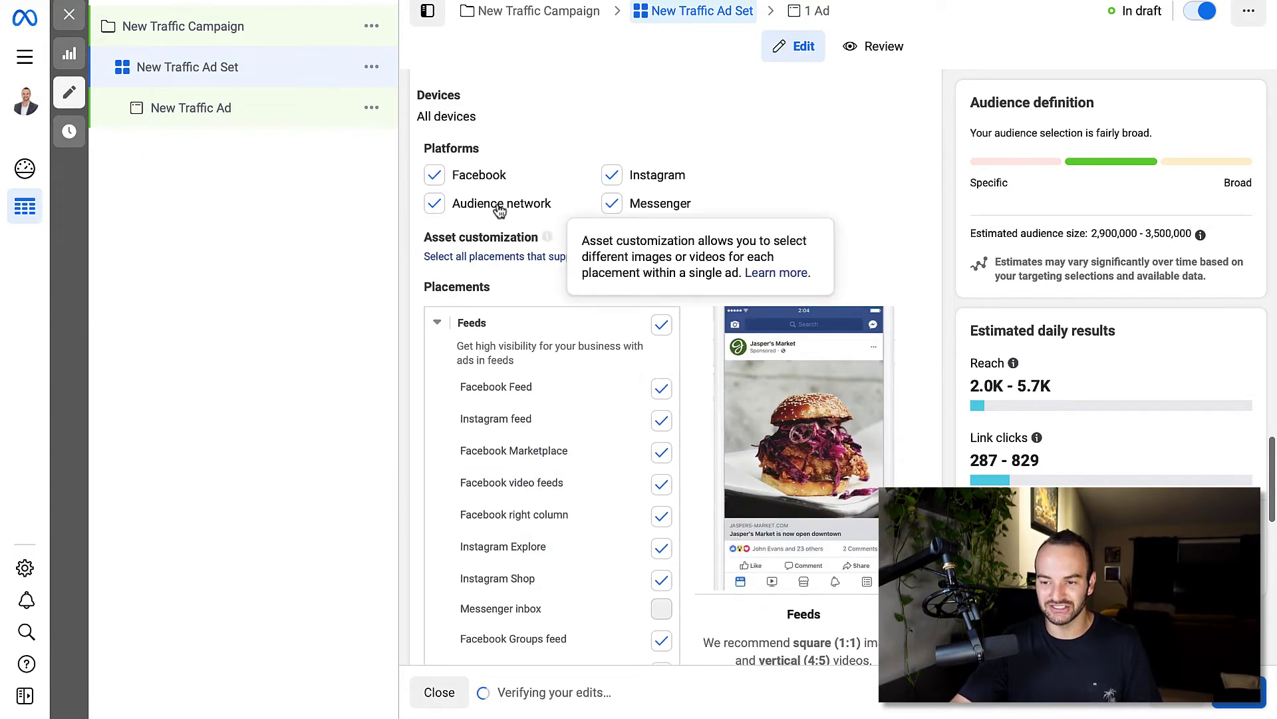
left_click(439, 205)
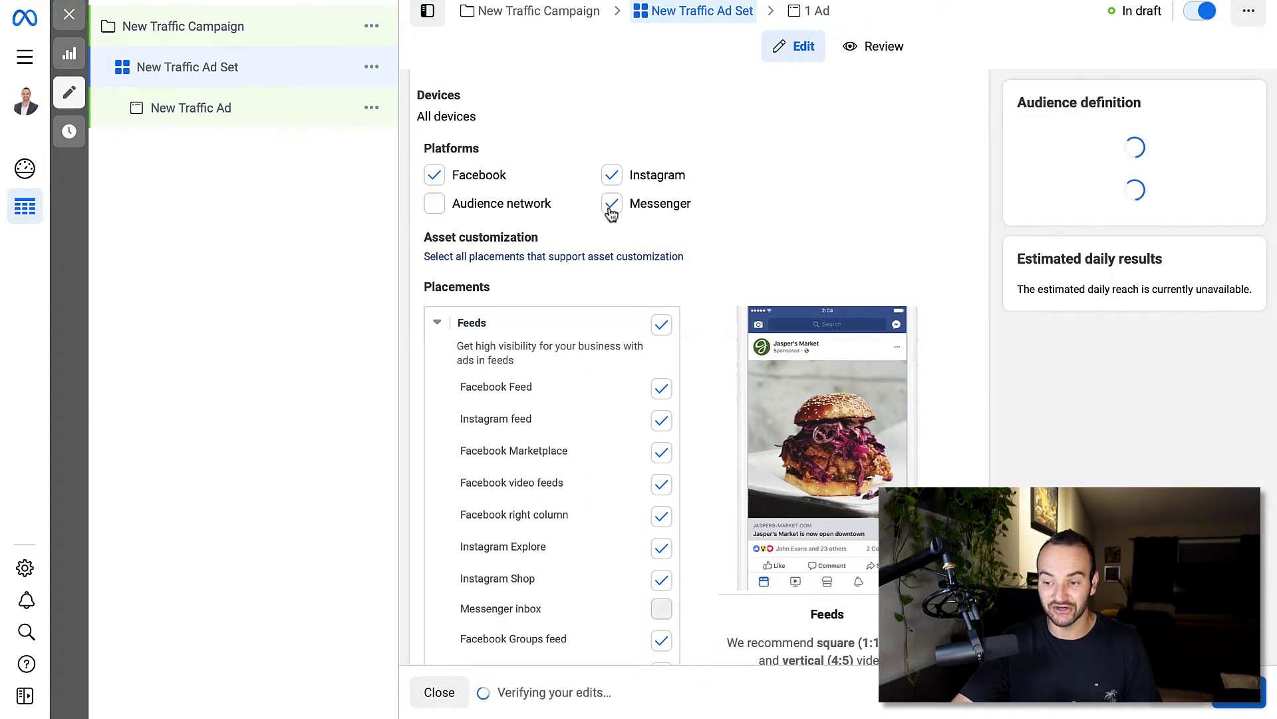
left_click(611, 212)
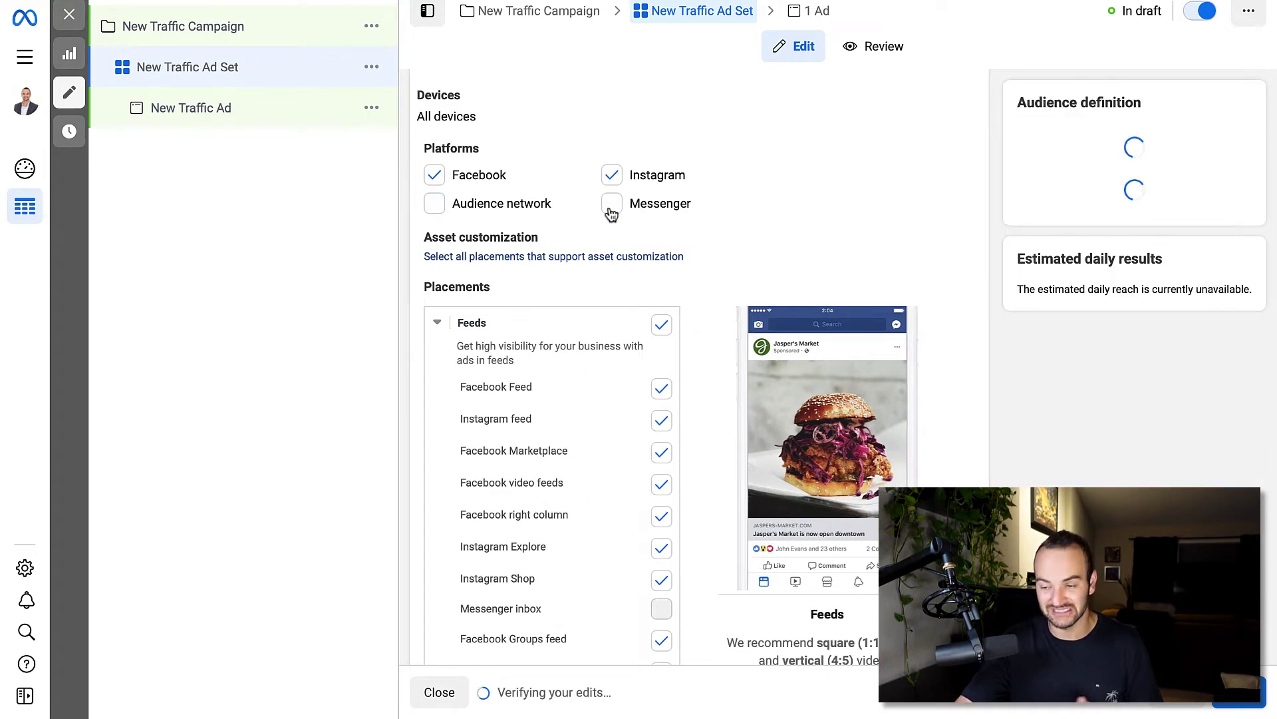
left_click(445, 175)
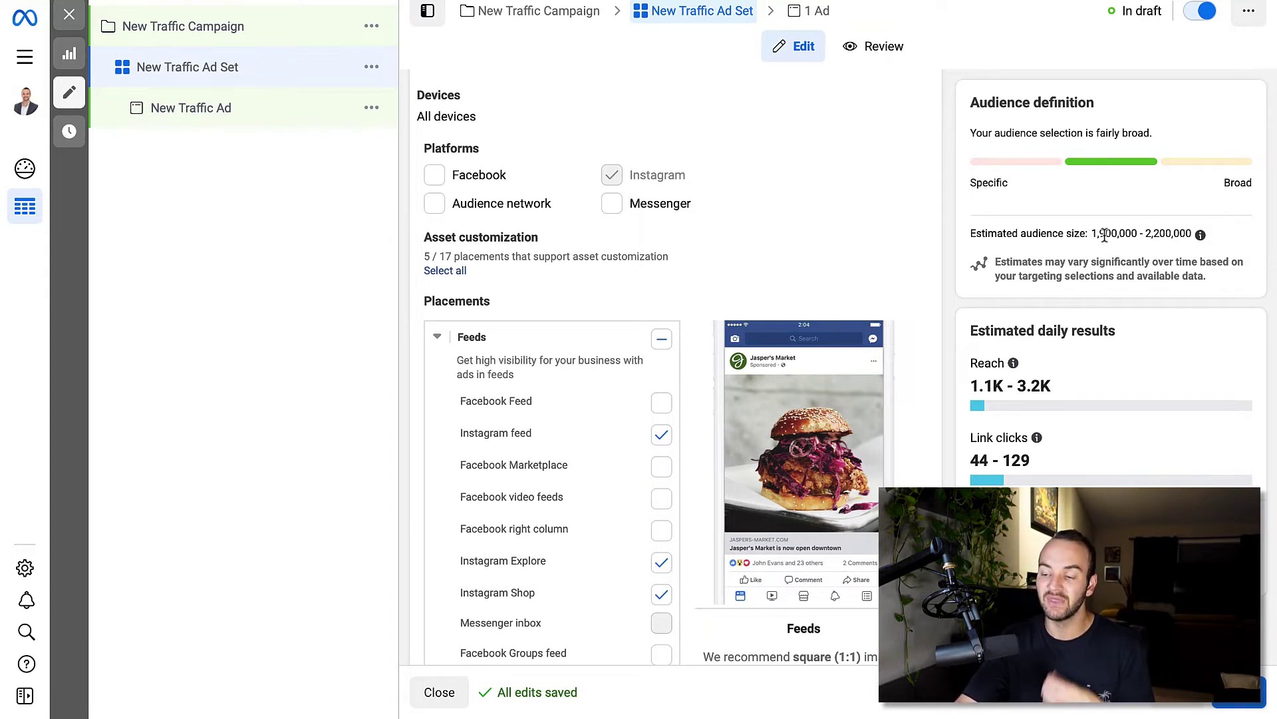
scroll(812, 233, "up", 5)
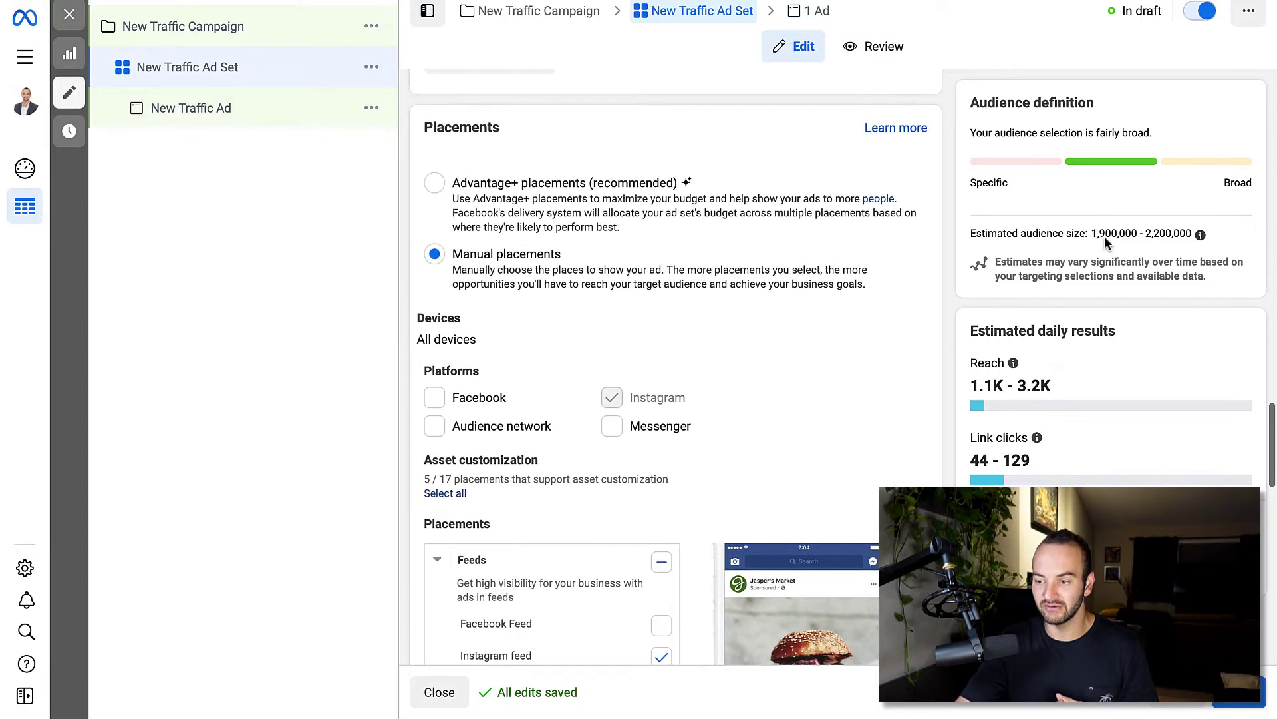
scroll(805, 230, "up", 4)
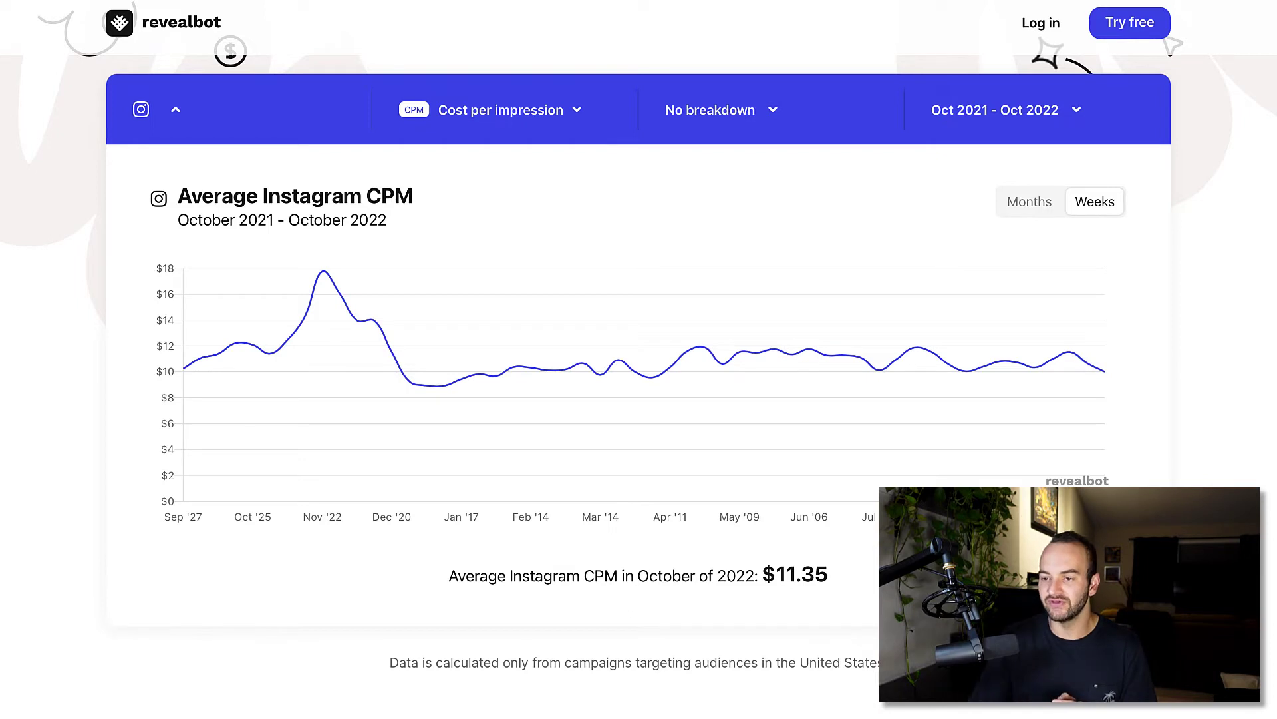
Step: Review the cost metrics offered for the Instagram advertising cost chart on Revealbot, keeping Cost per impression selected
key("super+l")
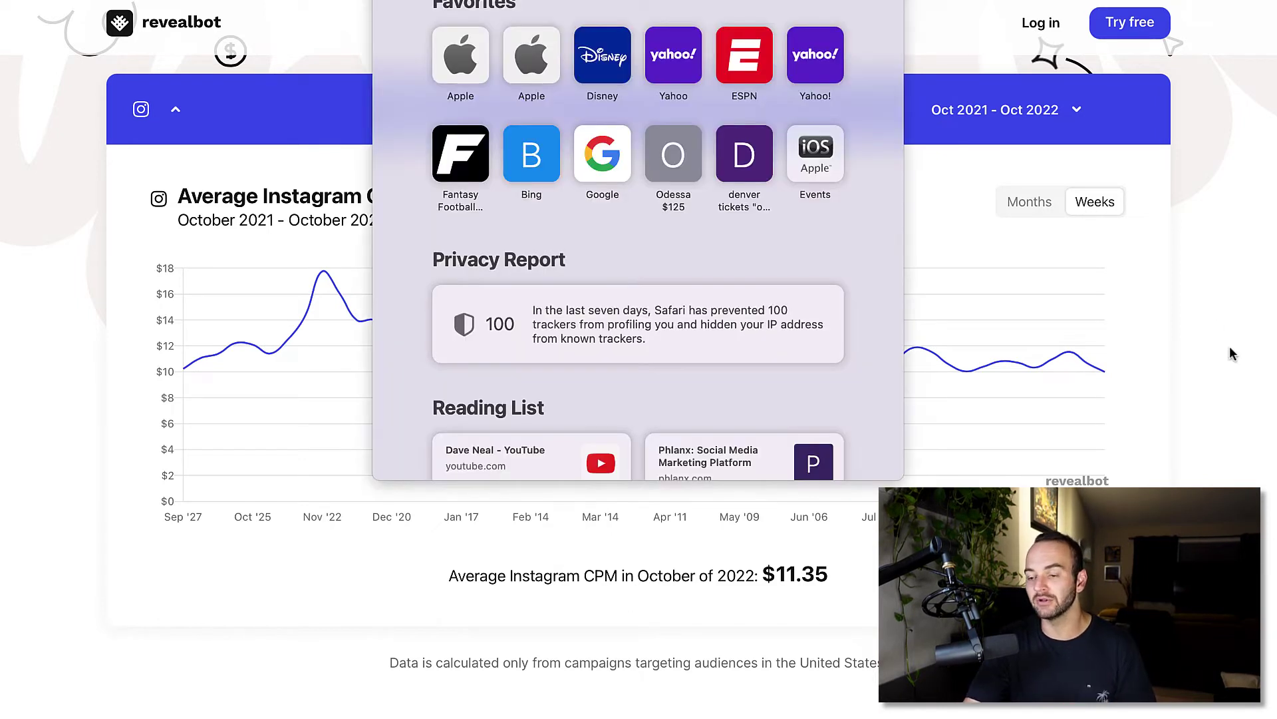
left_click(1228, 346)
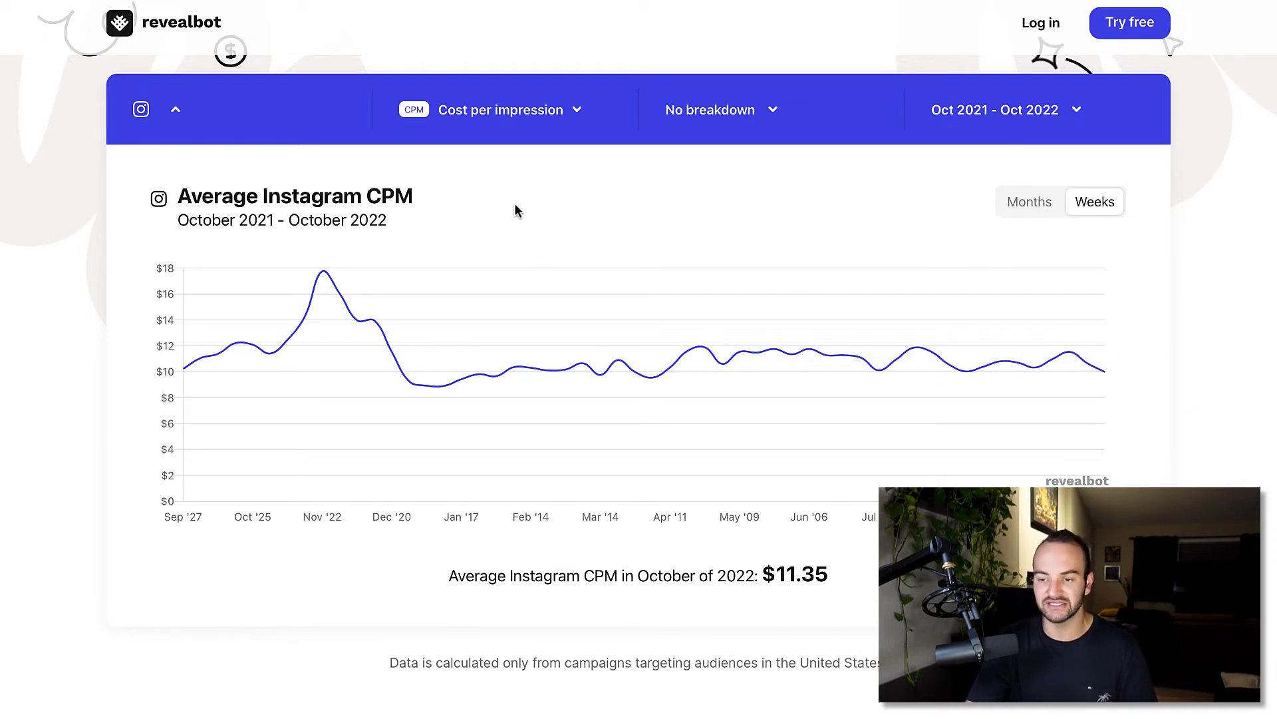
left_click(503, 111)
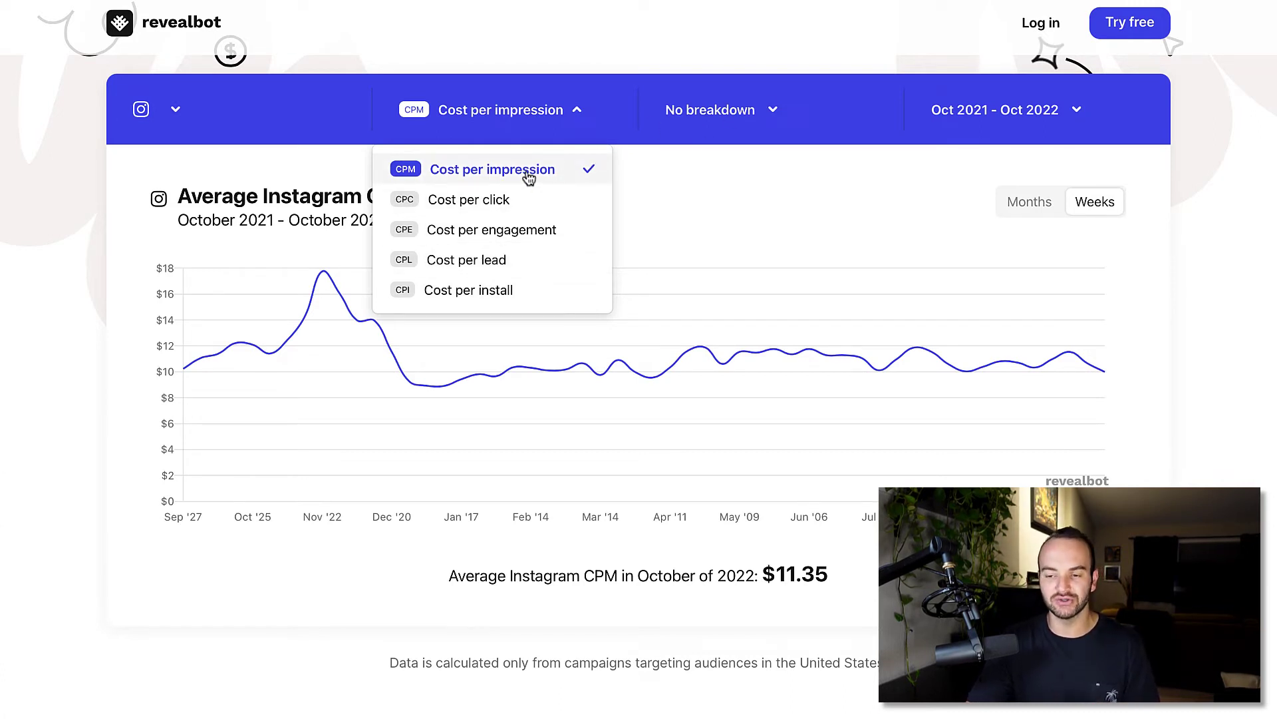
left_click(718, 172)
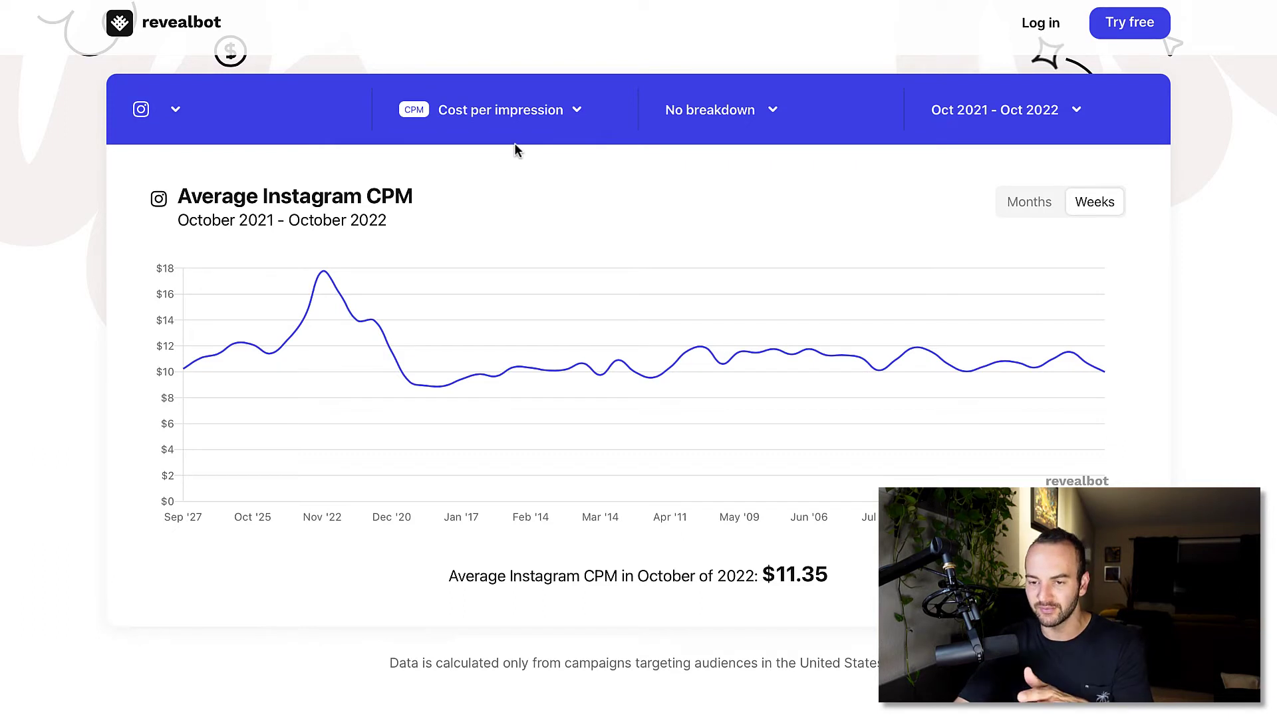
Step: View the average CPM chart for Facebook Ads, and switch the platform back to Instagram
left_click(150, 121)
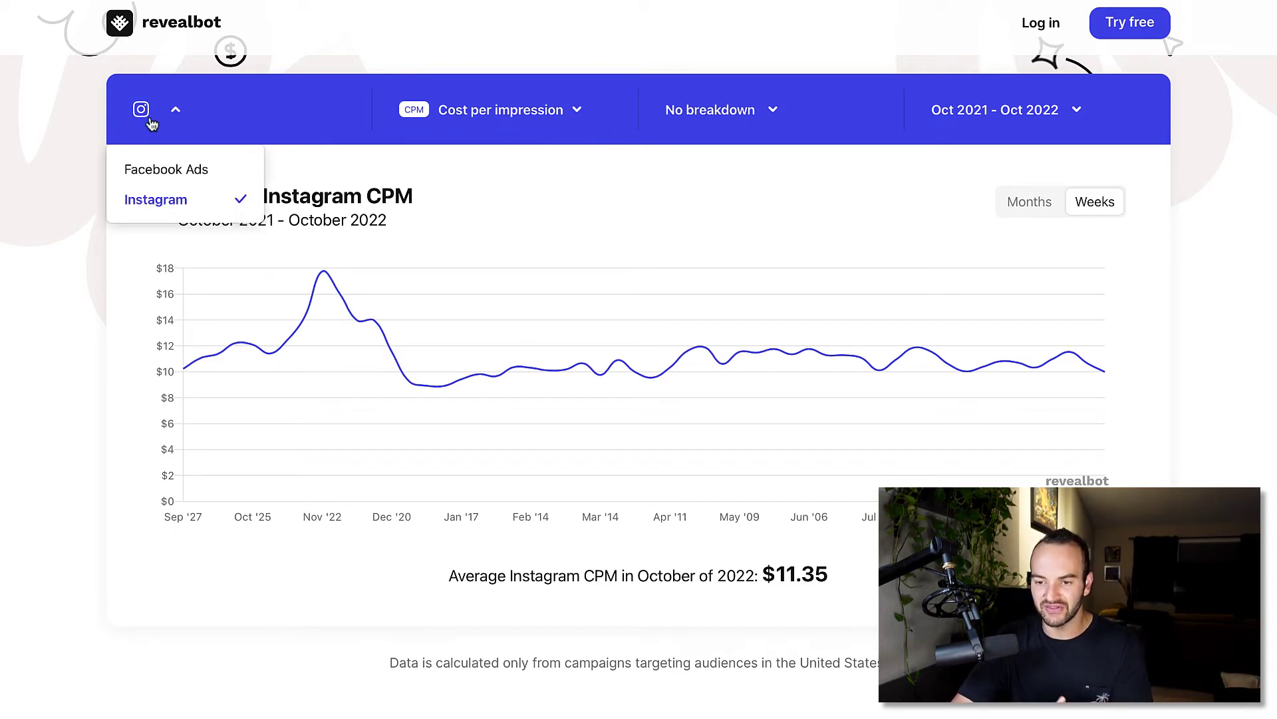
left_click(185, 172)
left_click(142, 110)
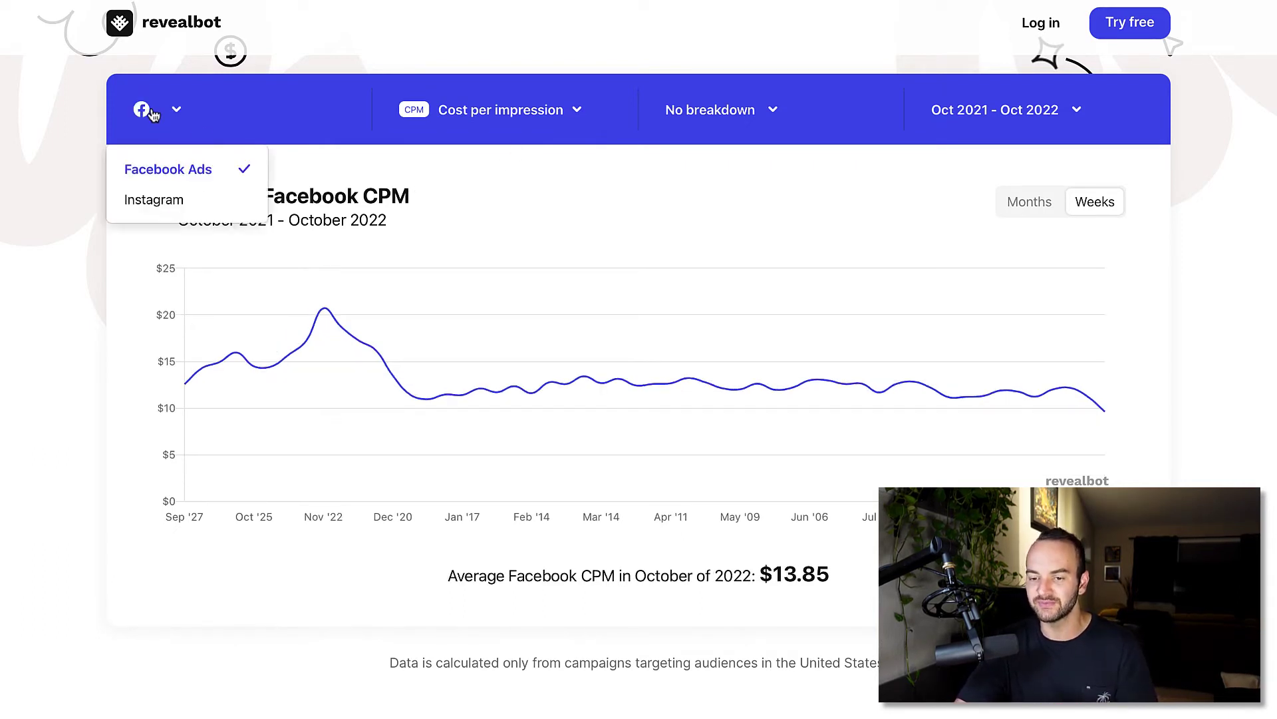
left_click(178, 201)
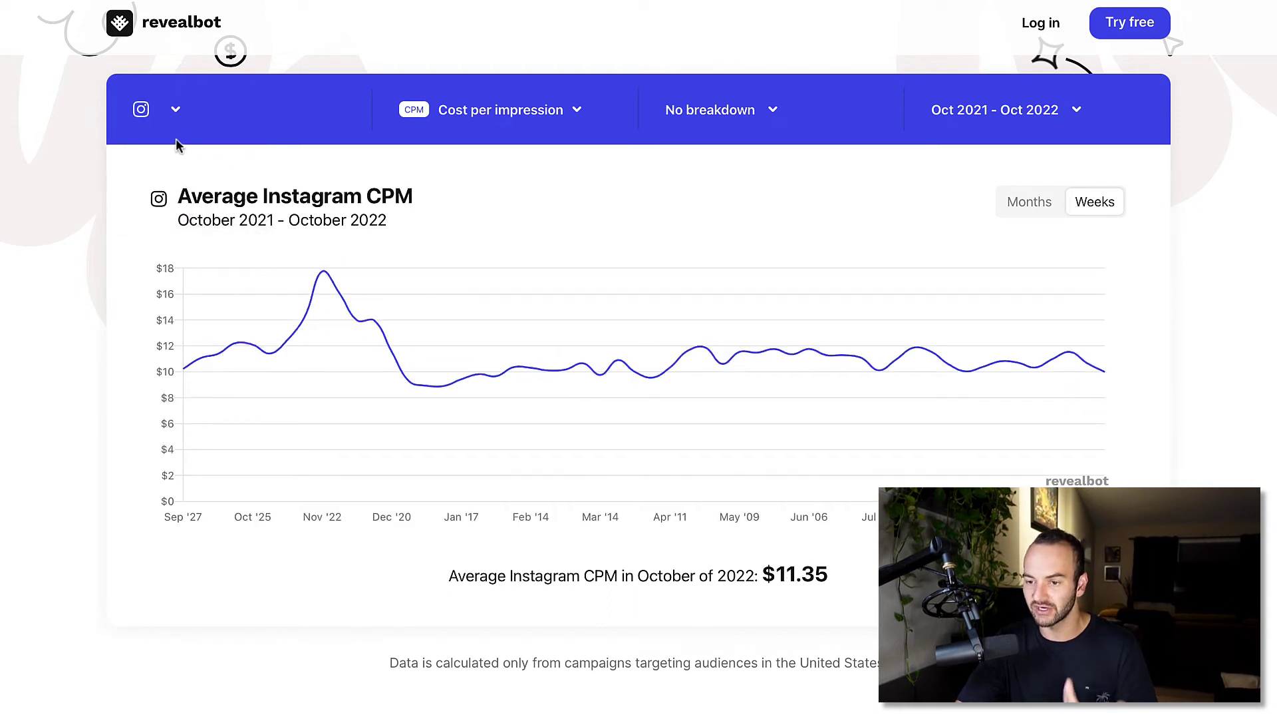
mouse_move(1105, 370)
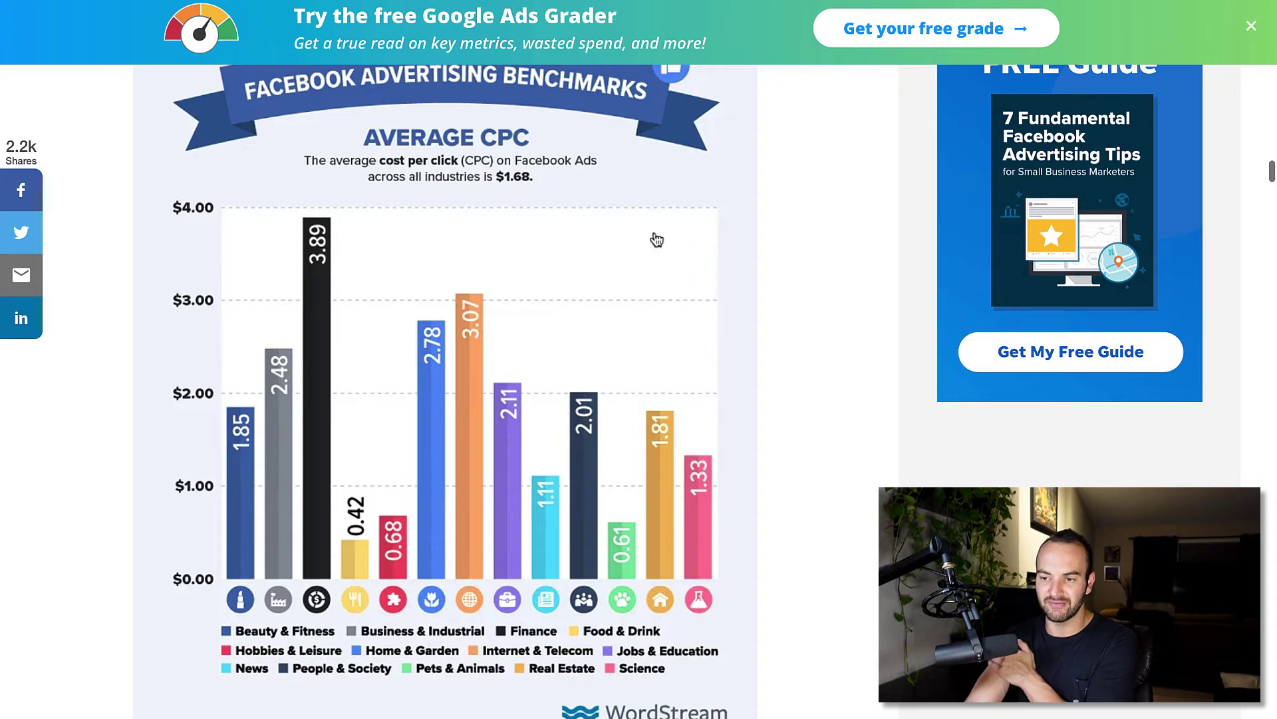
Step: Examine WordStream's average Facebook CPC benchmarks by industry and return to Revealbot's Instagram CPM chart
scroll(687, 316, "up", 1)
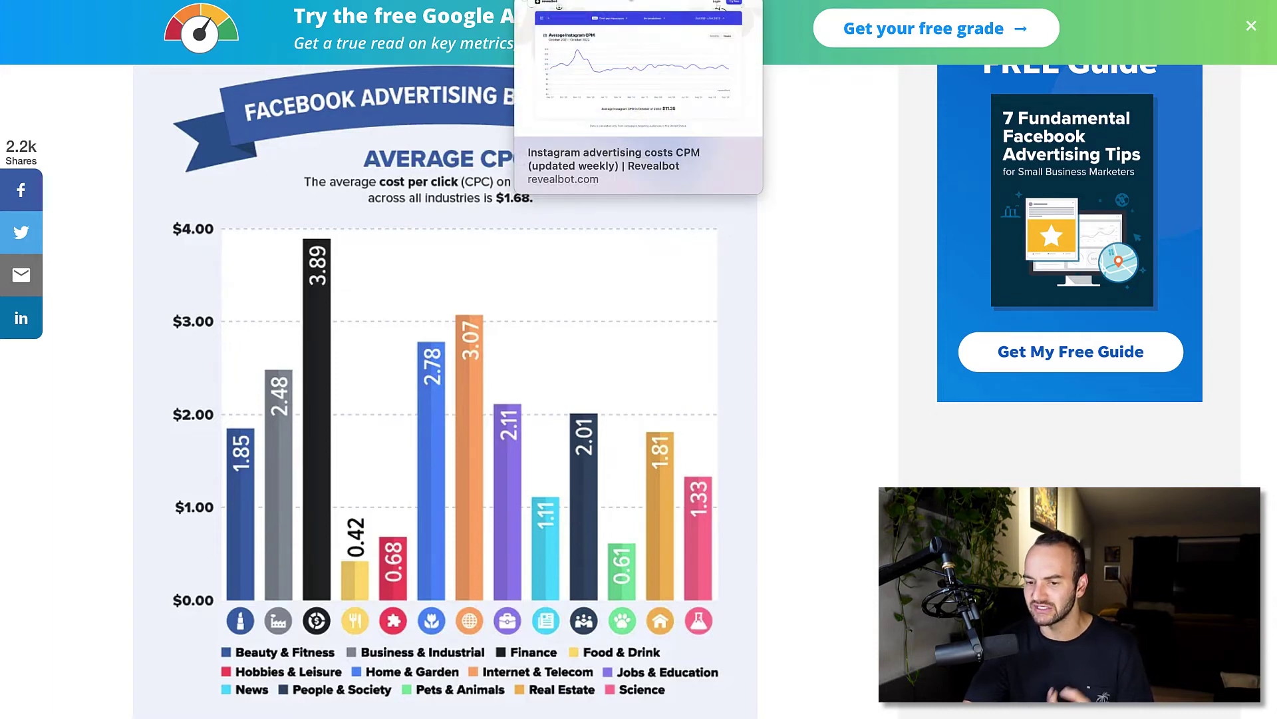
left_click(631, 2)
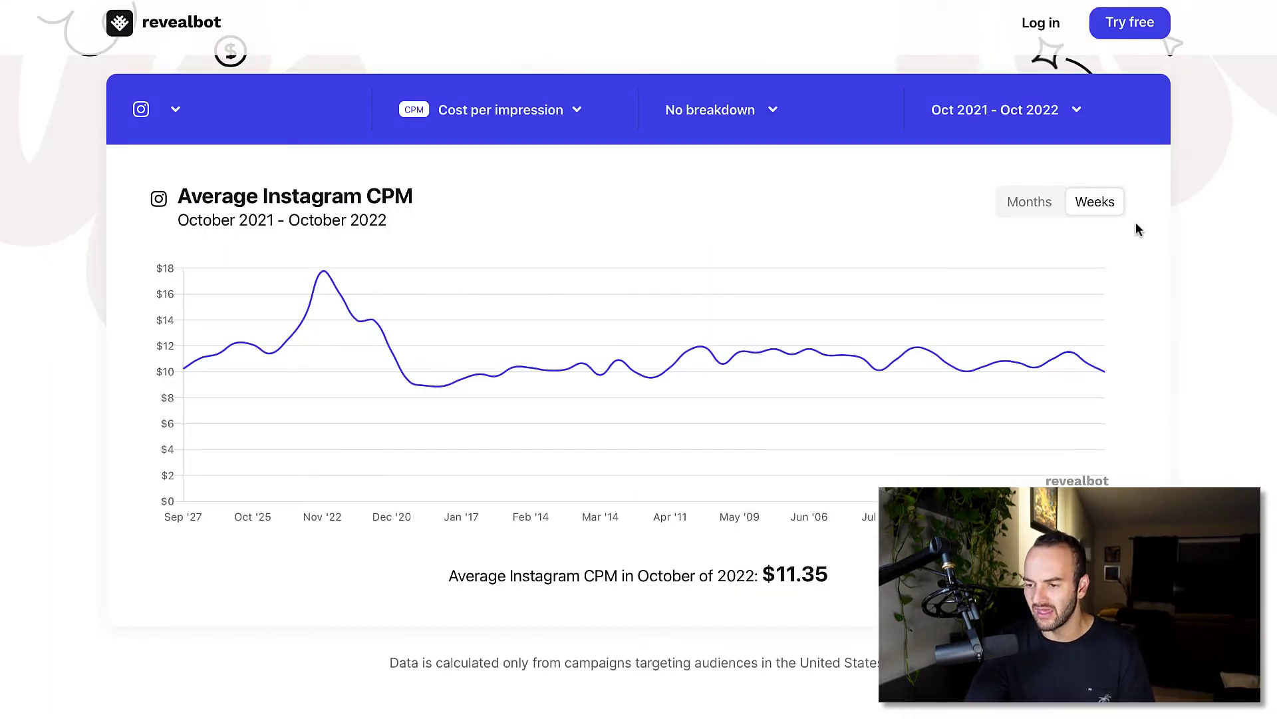
mouse_move(1112, 380)
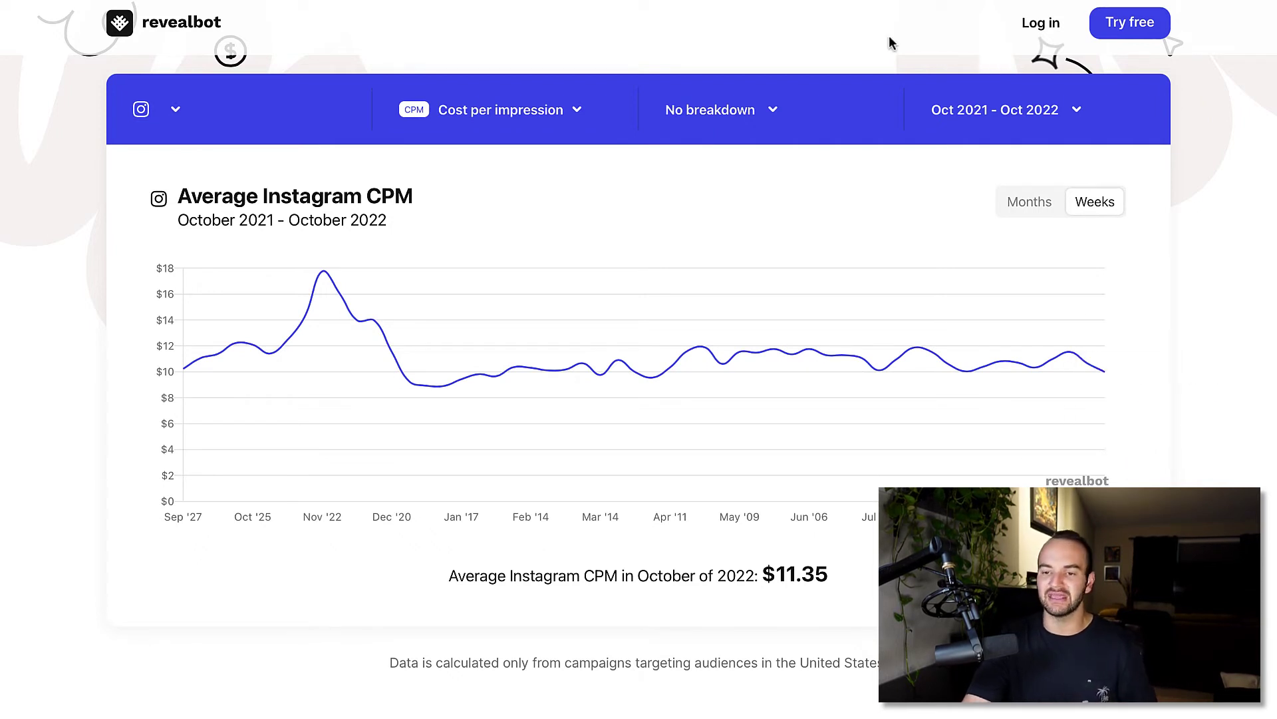
mouse_move(1077, 338)
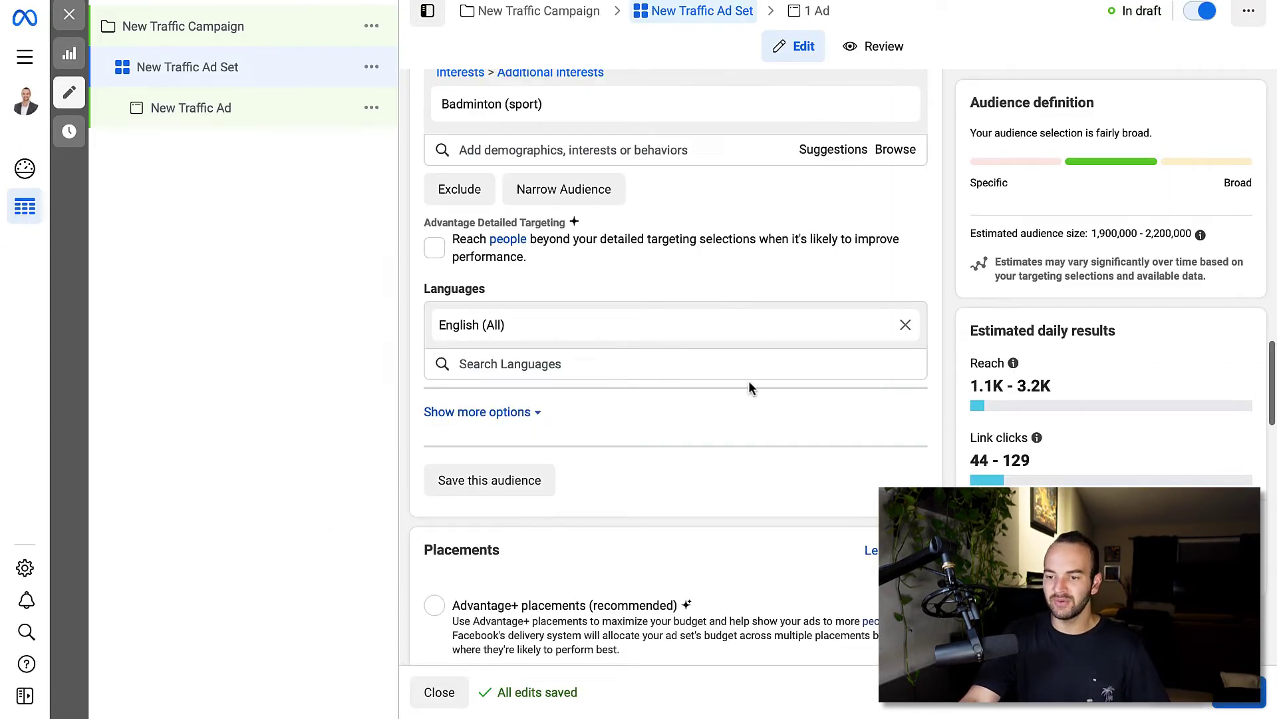
Step: Review the ad set's audience settings and the Badminton (sport) interest details alongside the Instagram CPM chart
scroll(749, 381, "up", 4)
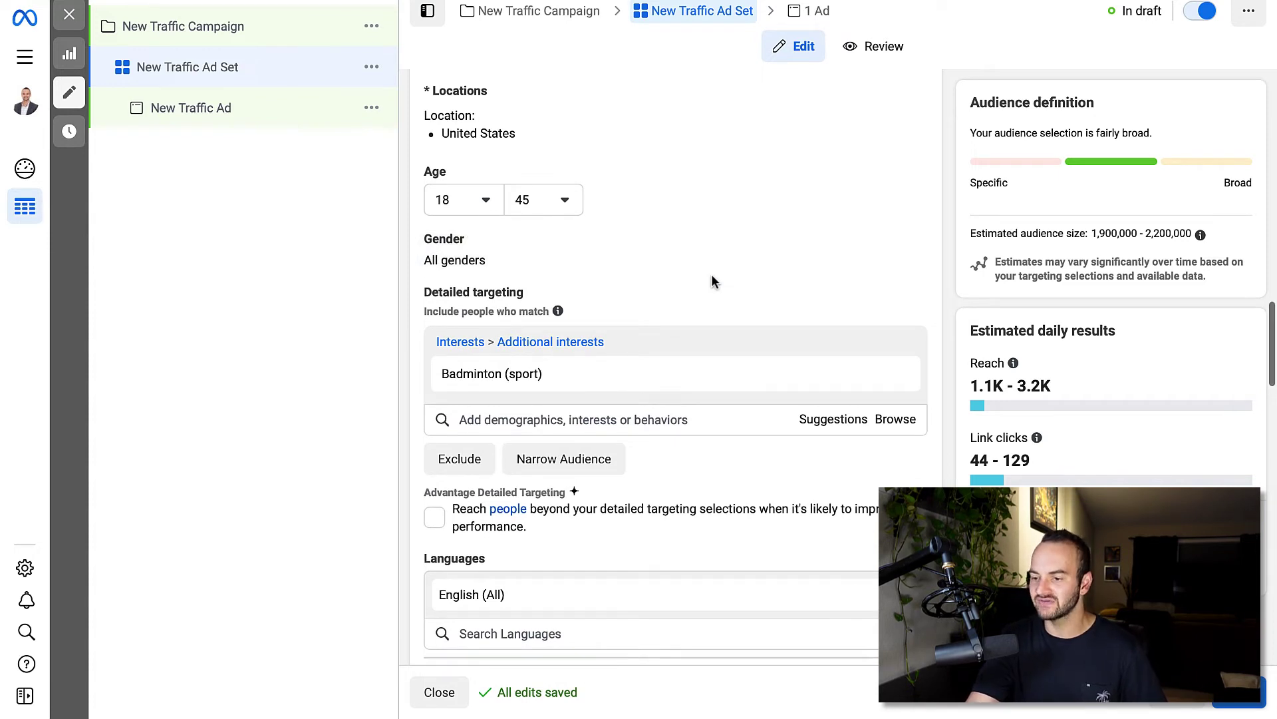
scroll(712, 275, "up", 1)
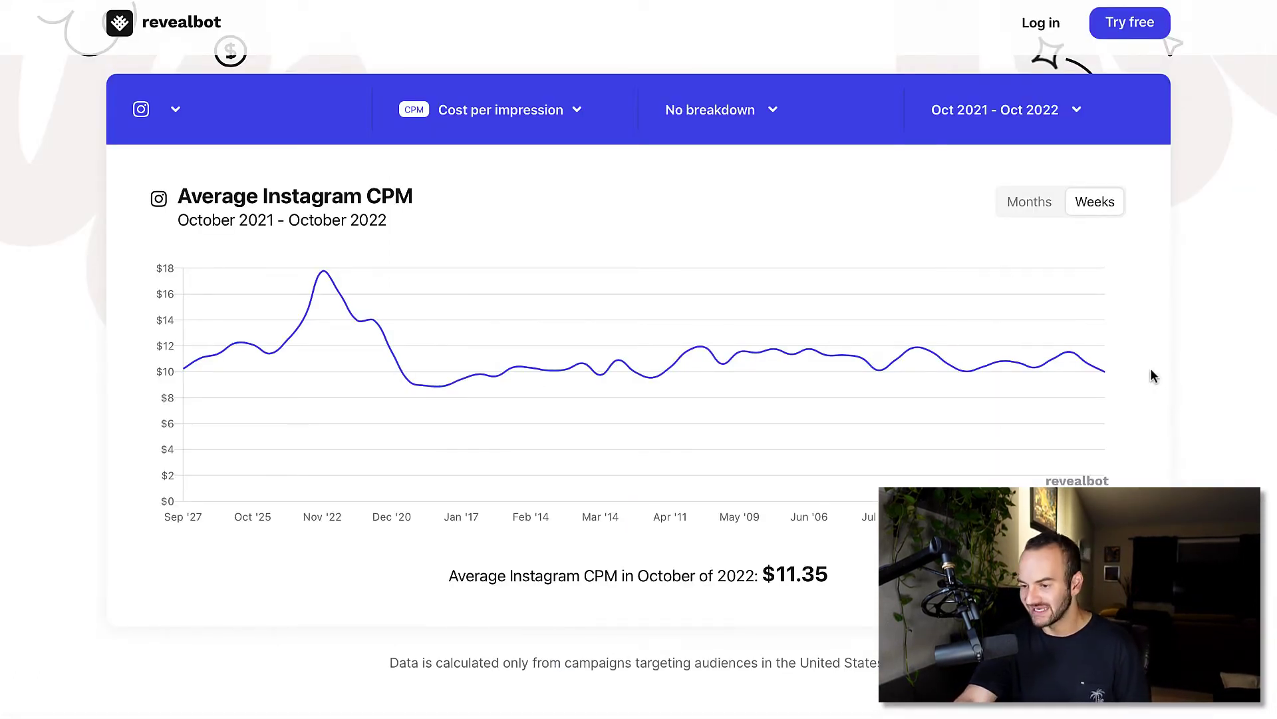
mouse_move(1124, 380)
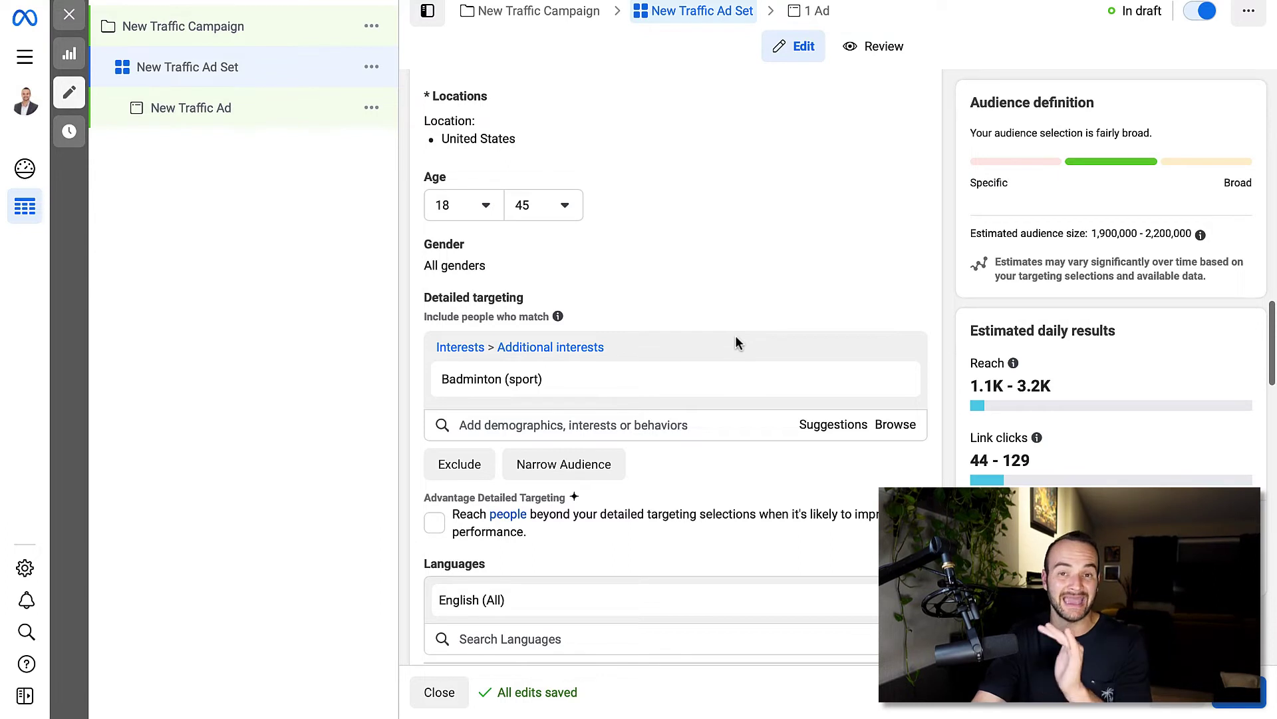
scroll(736, 340, "down", 2)
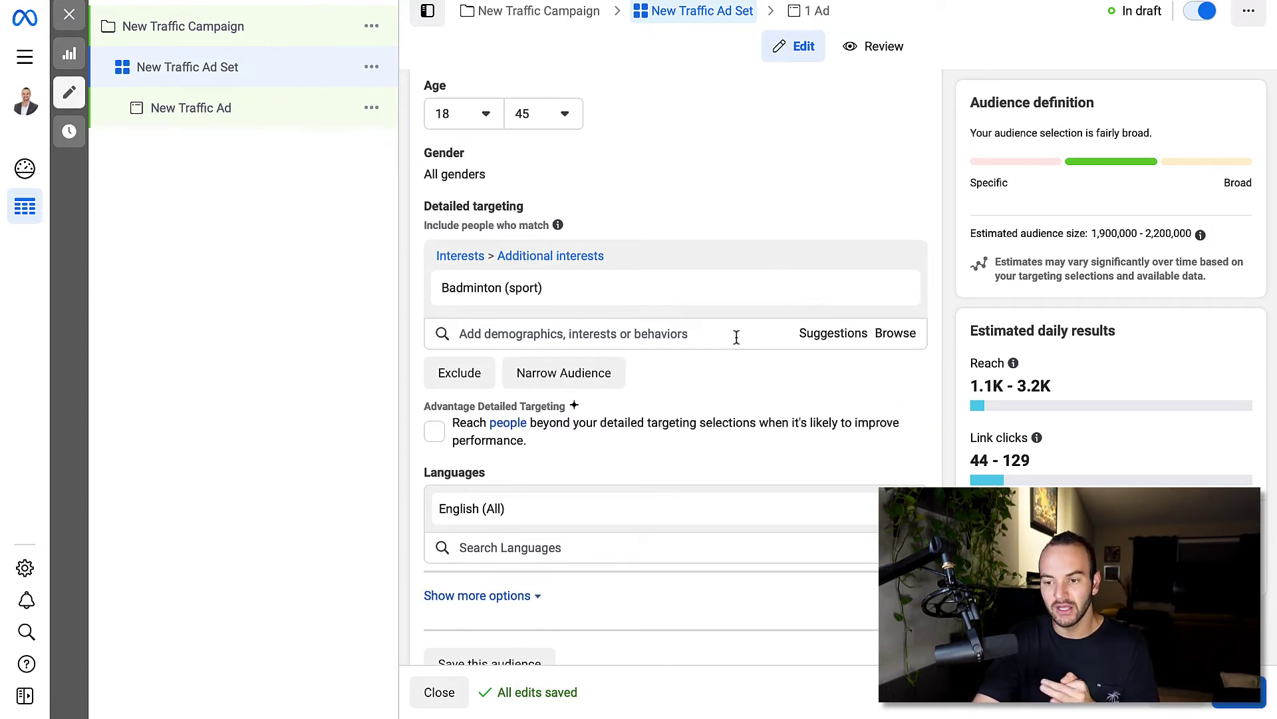
scroll(735, 337, "down", 1)
mouse_move(526, 279)
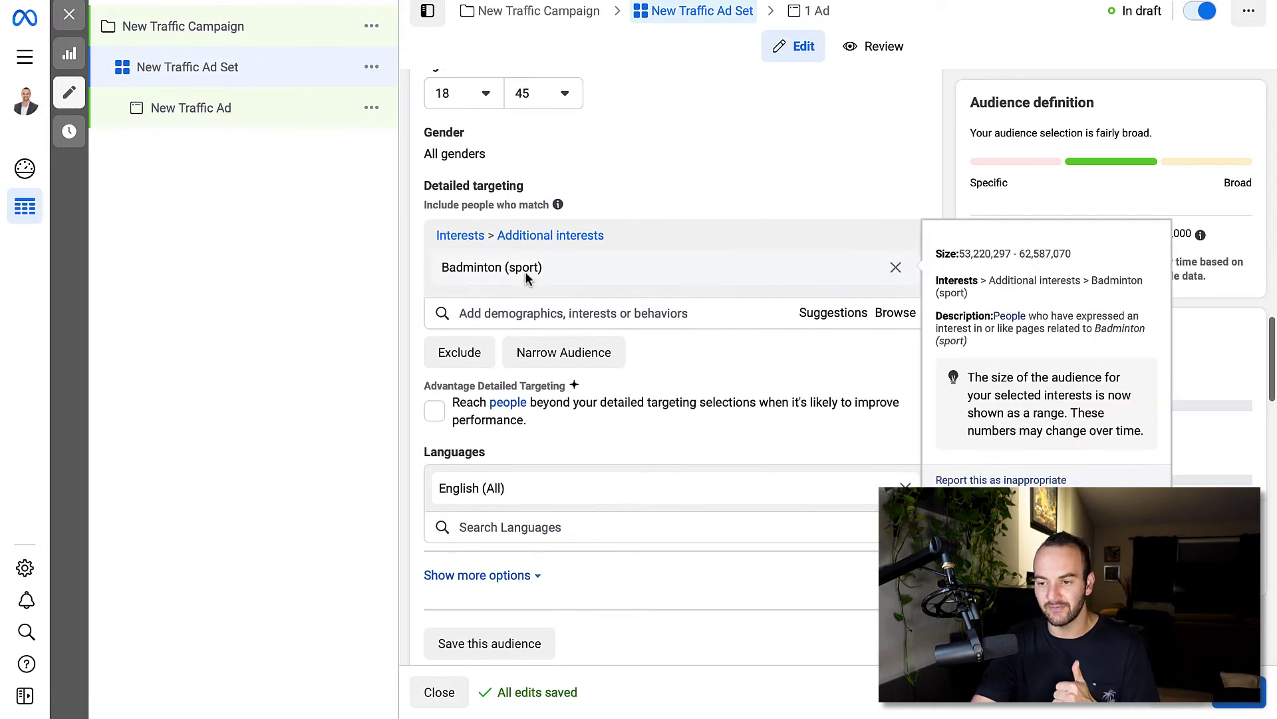
scroll(525, 278, "down", 1)
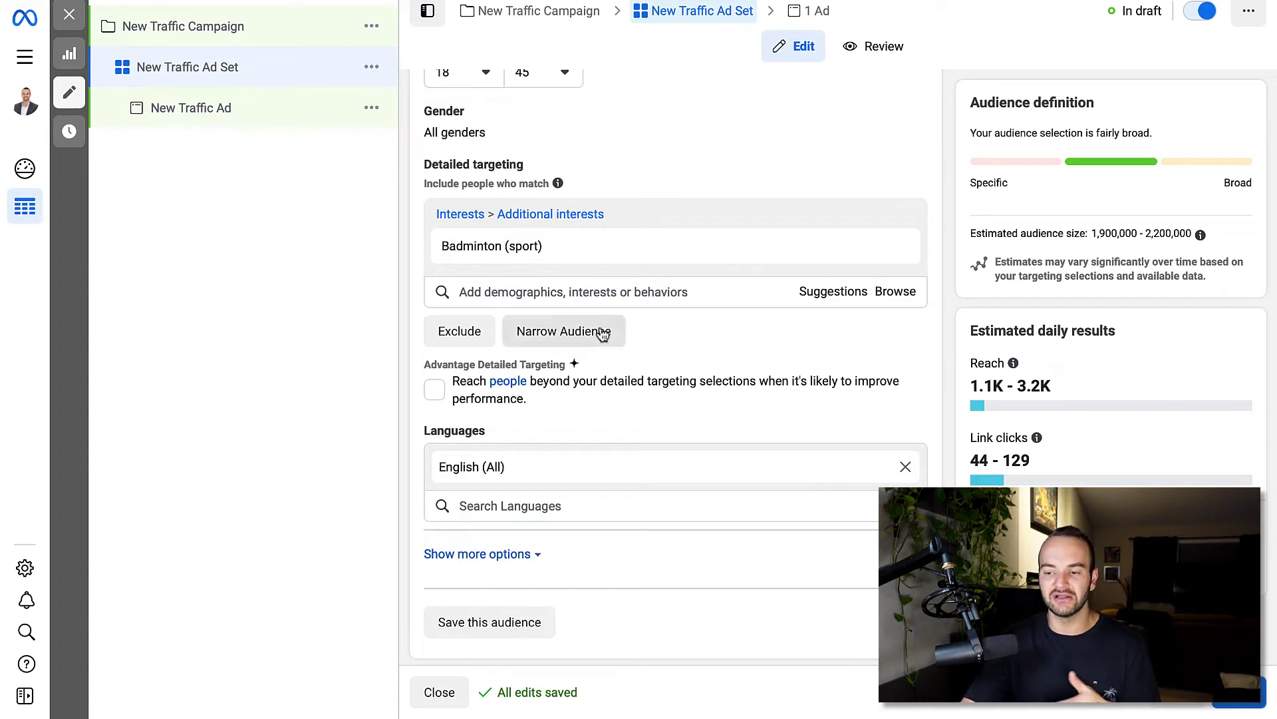
scroll(603, 332, "down", 1)
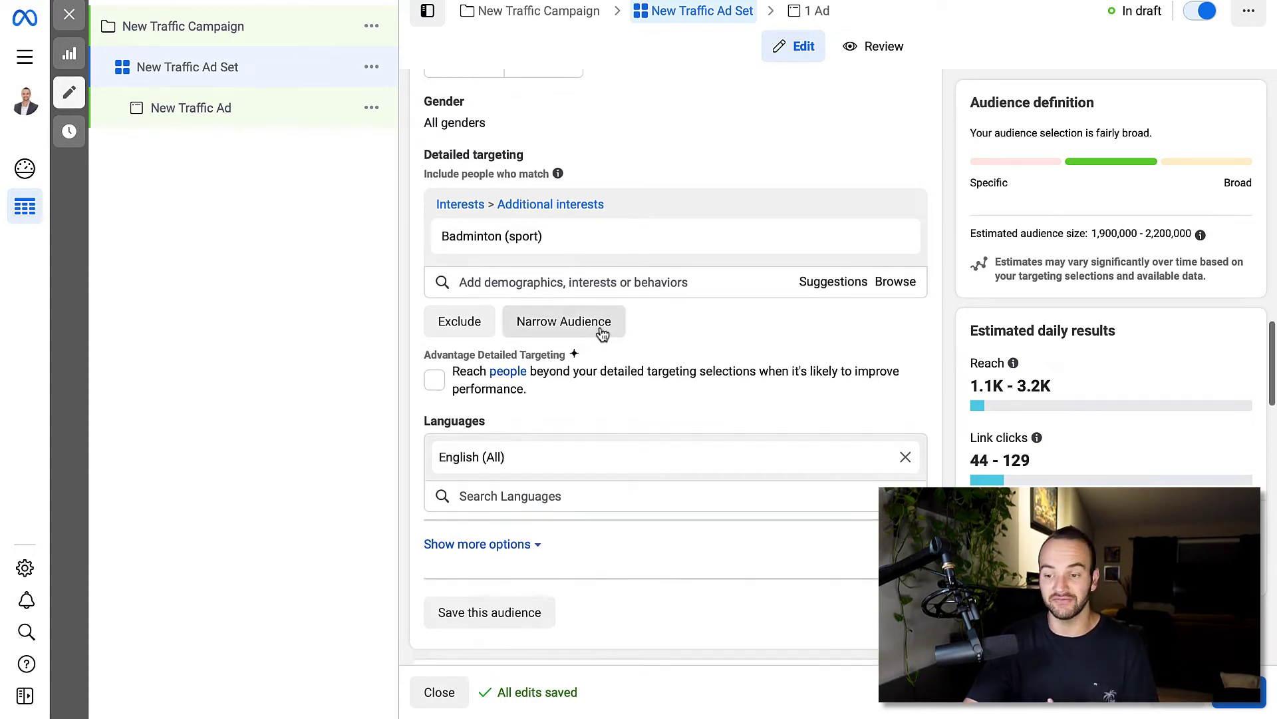
scroll(659, 391, "down", 1)
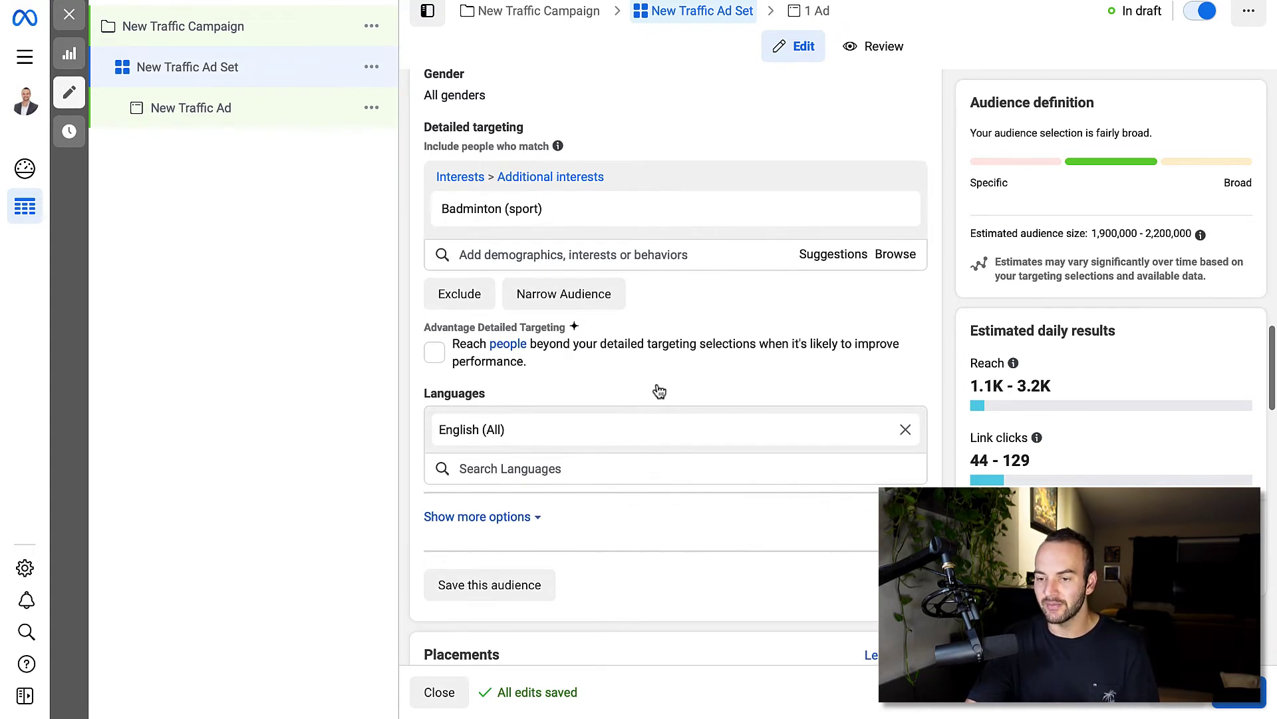
Step: Narrow the audience by searching "badminton" and requiring a match with the Badminton World Federation (professional organization) interest
left_click(578, 293)
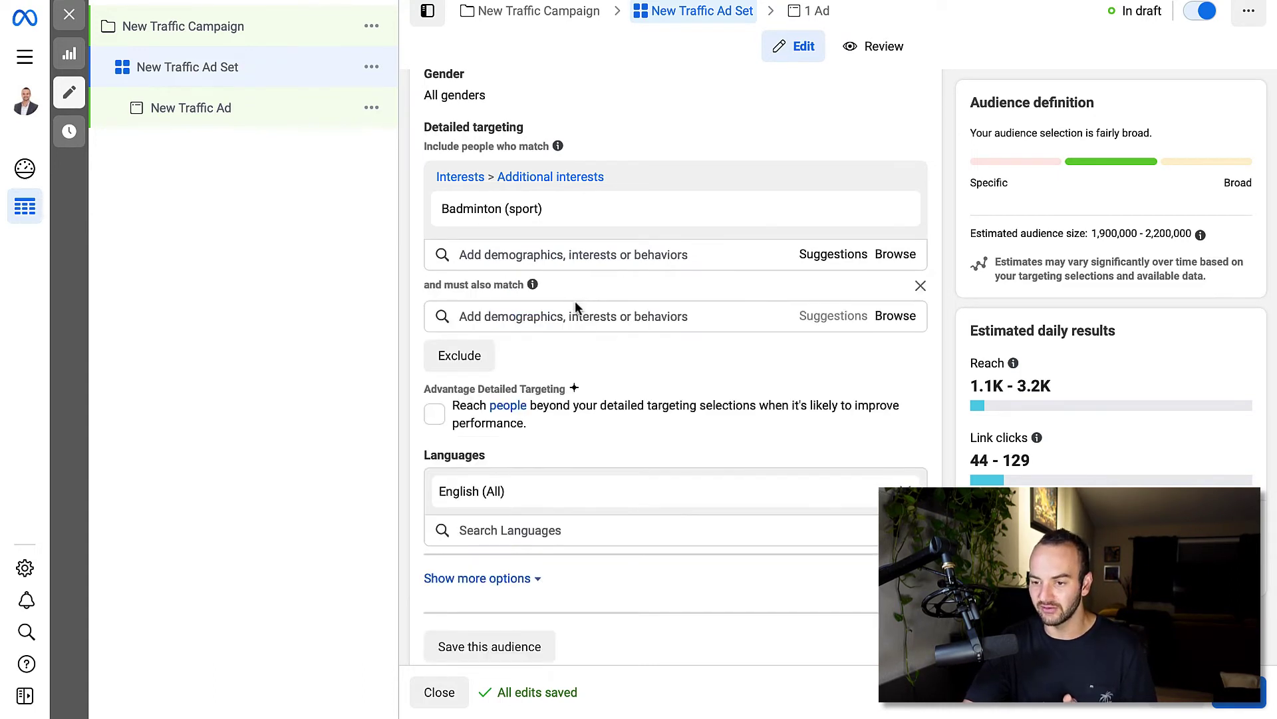
scroll(619, 339, "down", 3)
scroll(607, 286, "up", 1)
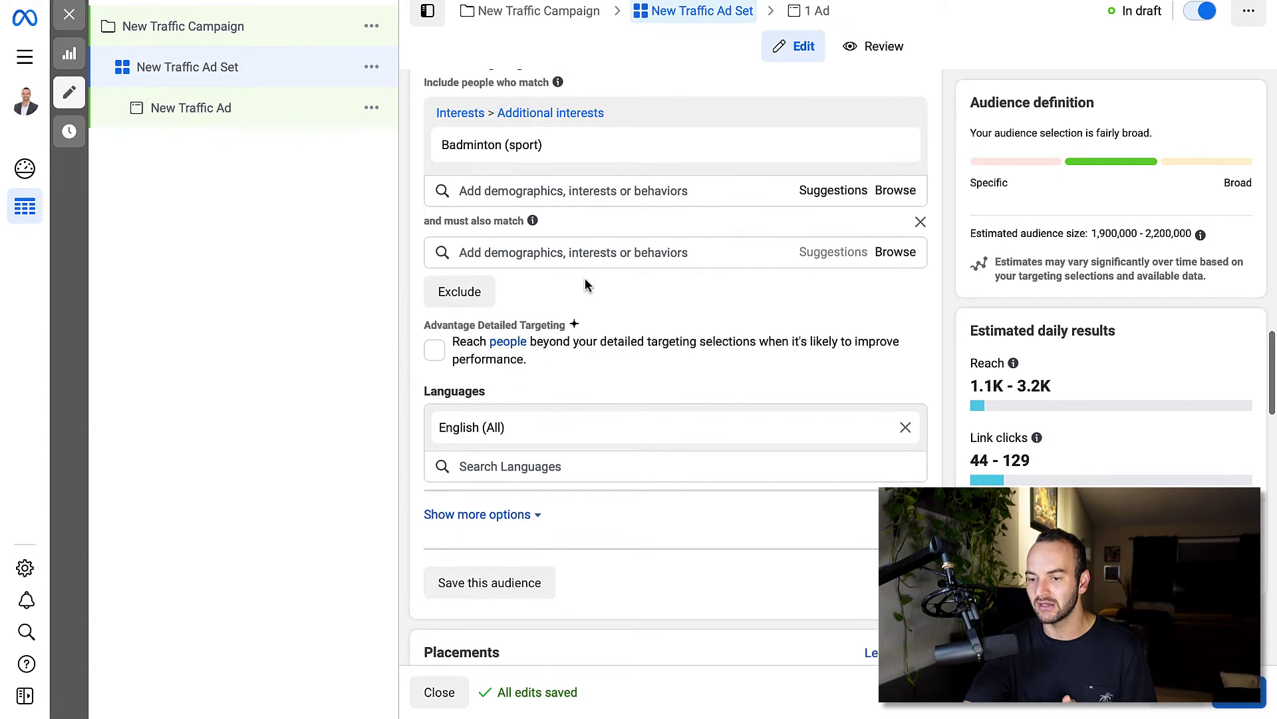
left_click(544, 251)
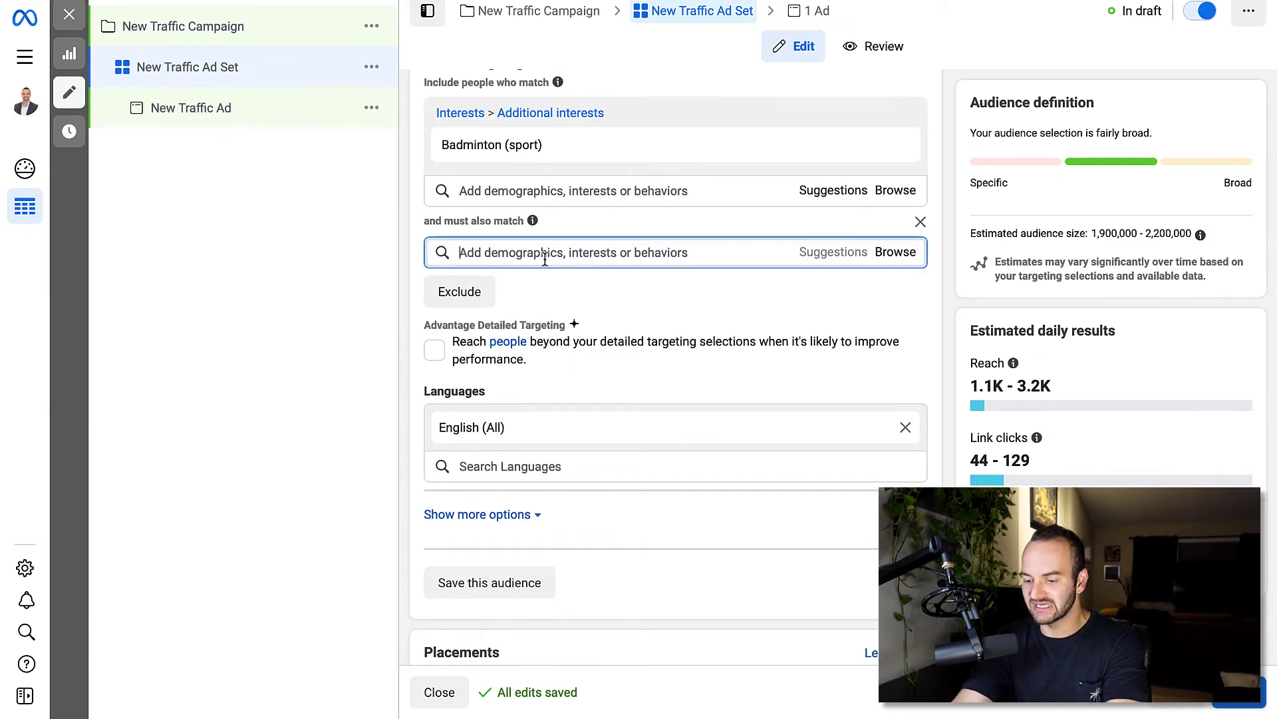
type("badminton")
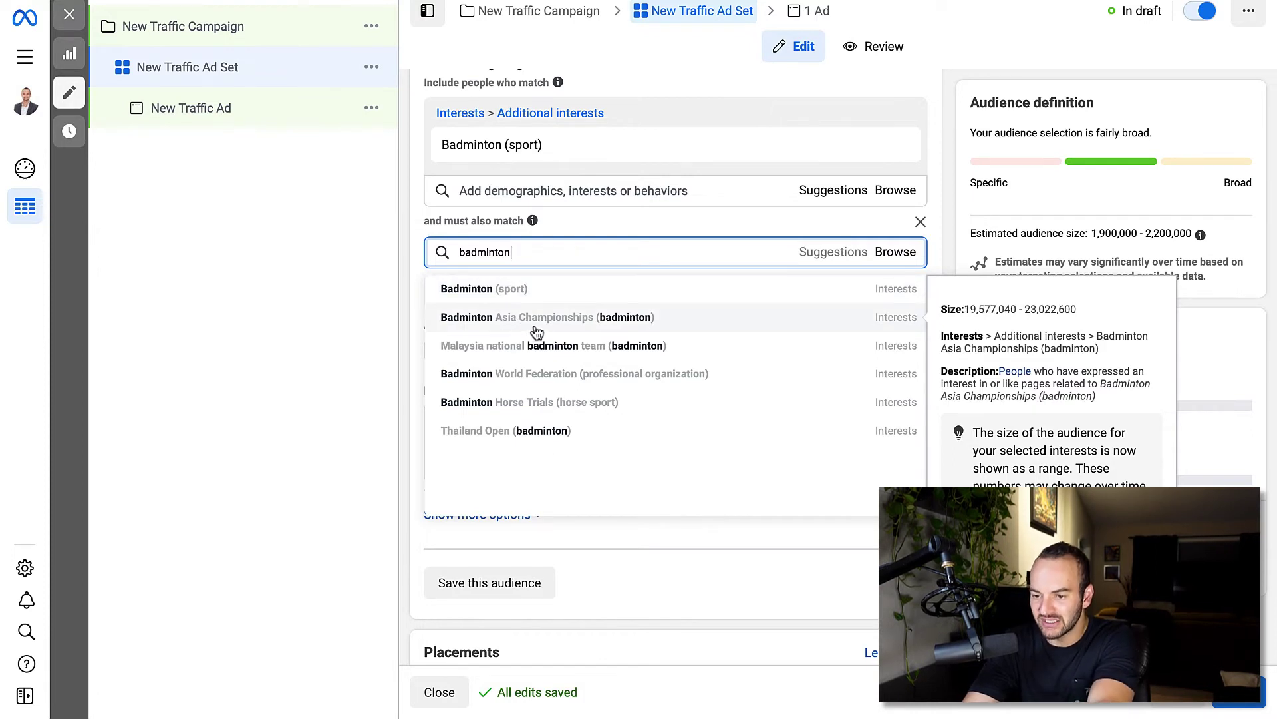
left_click(597, 384)
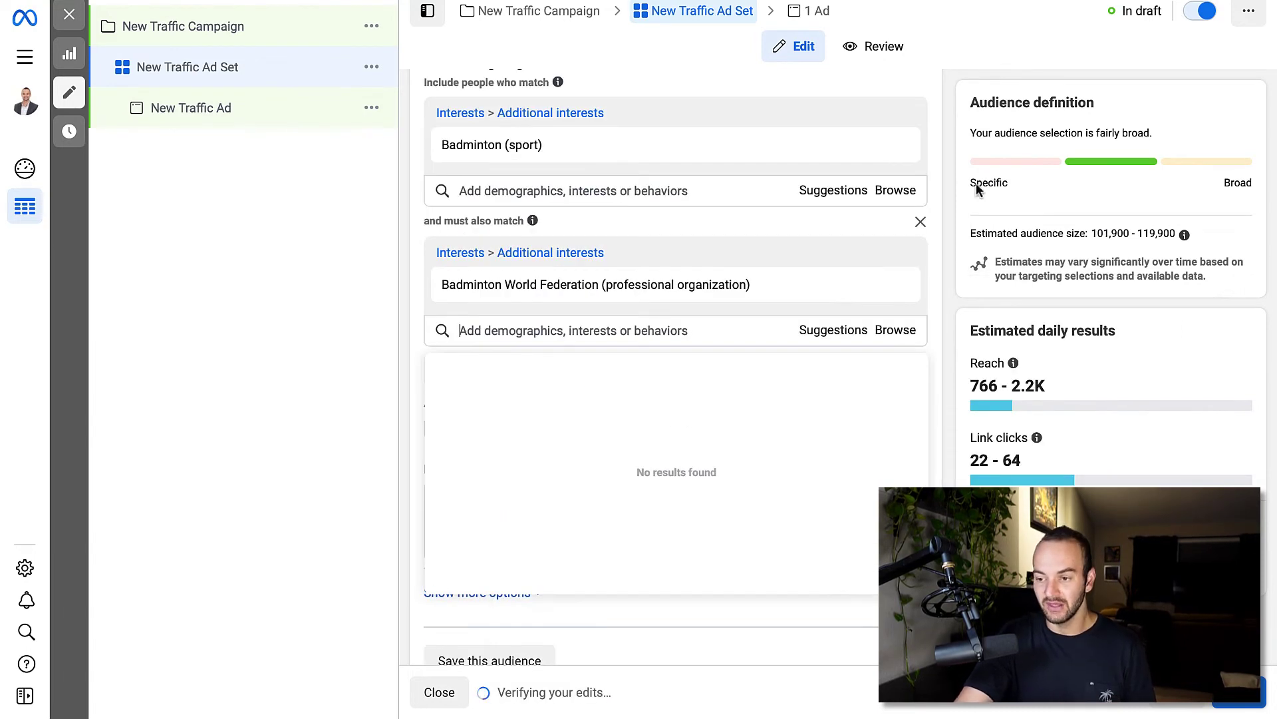
left_click(947, 209)
scroll(559, 379, "up", 1)
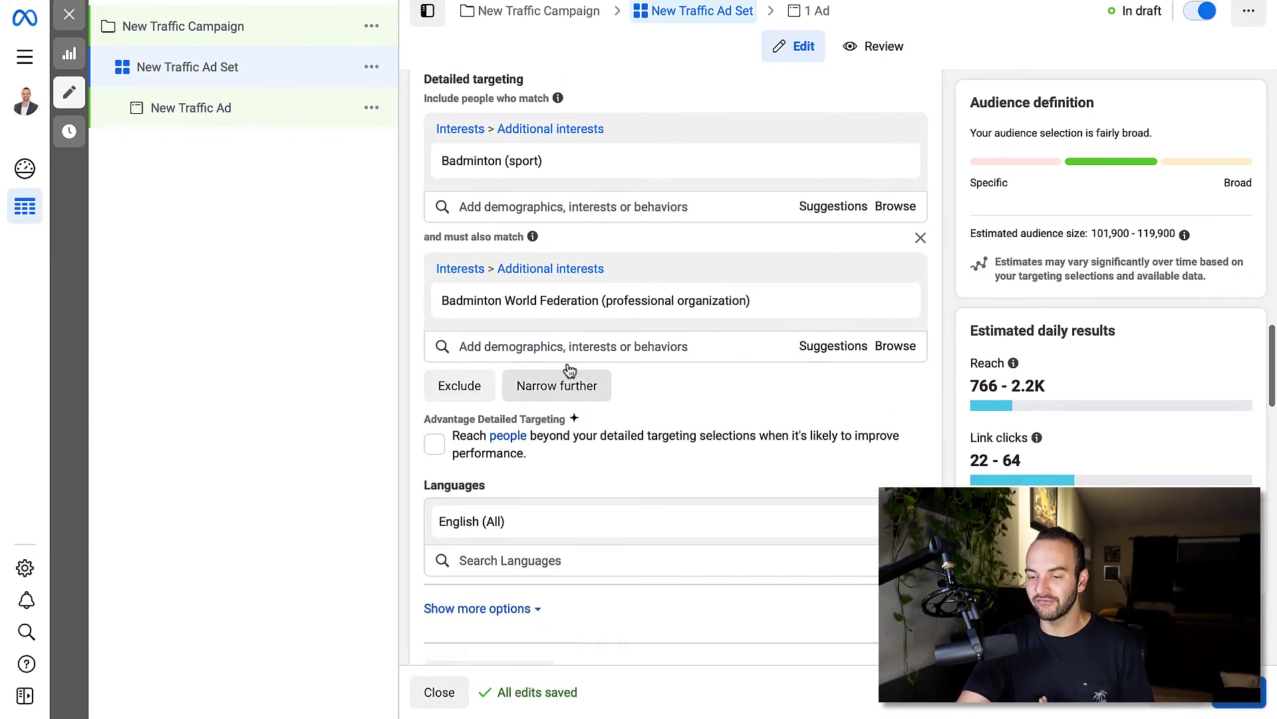
Step: Compare the audience size details of the Badminton (sport) and Badminton World Federation interests
mouse_move(513, 204)
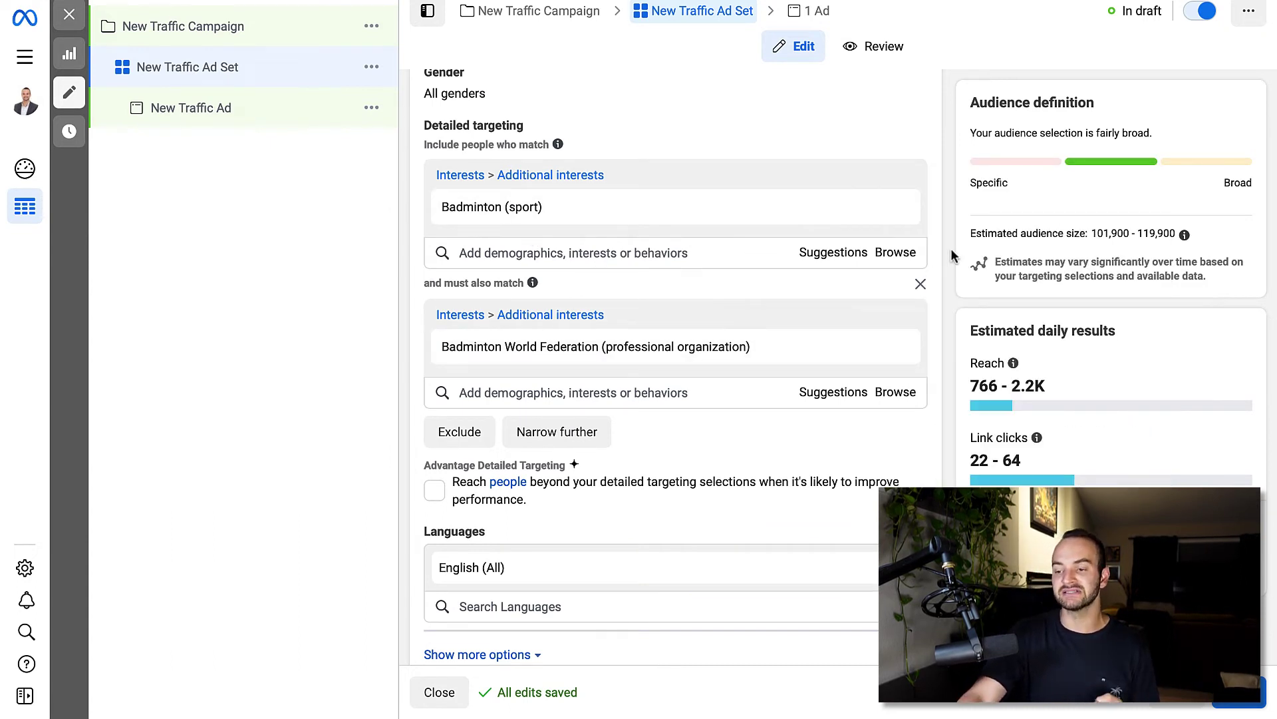
mouse_move(890, 207)
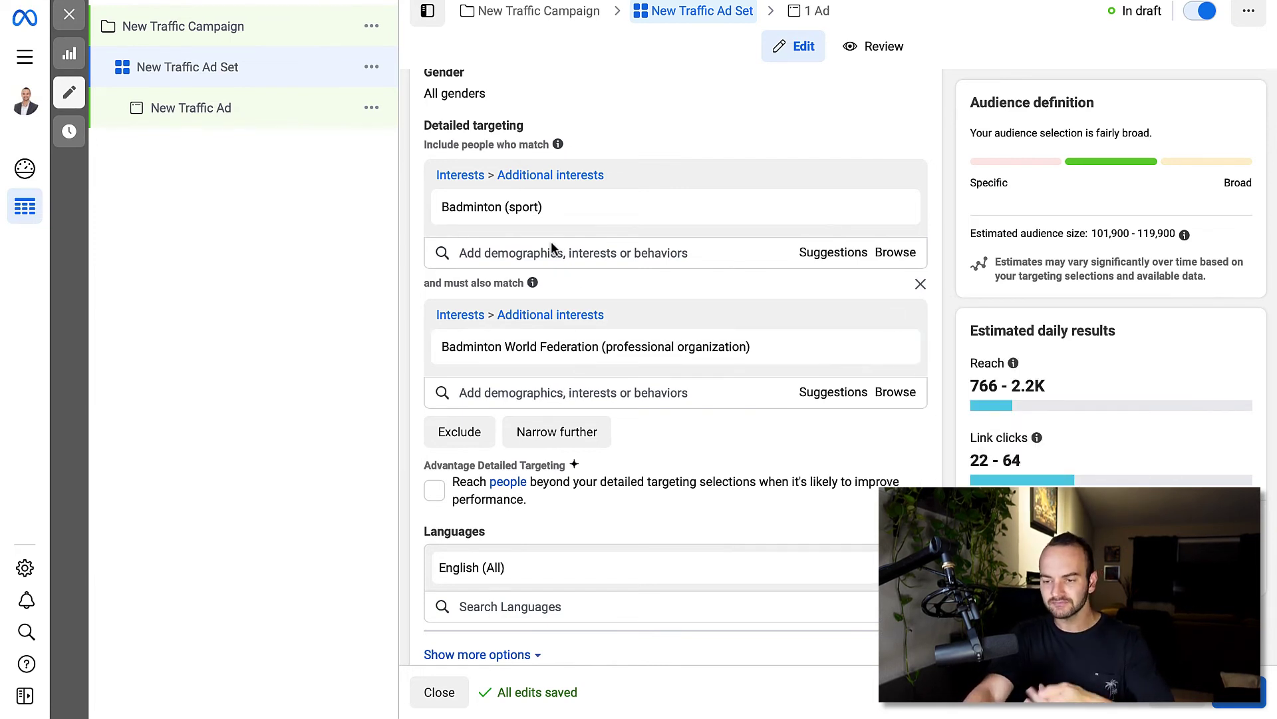
mouse_move(525, 214)
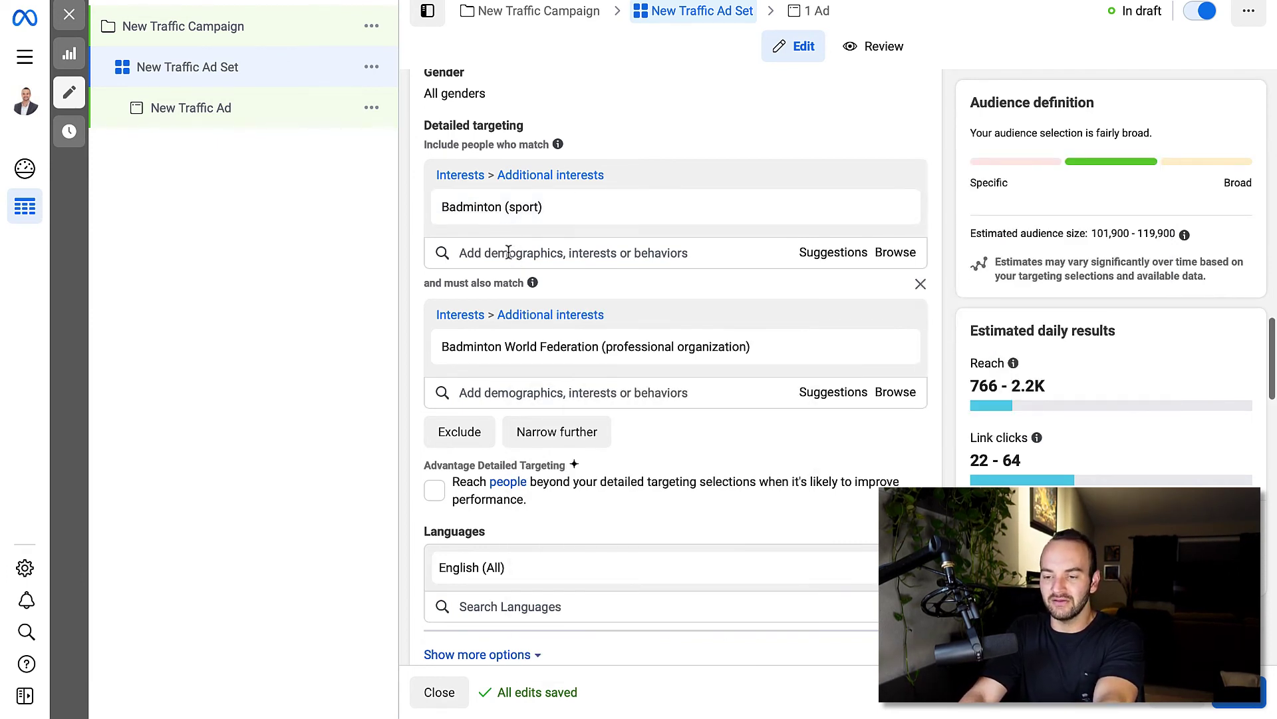
scroll(508, 252, "down", 1)
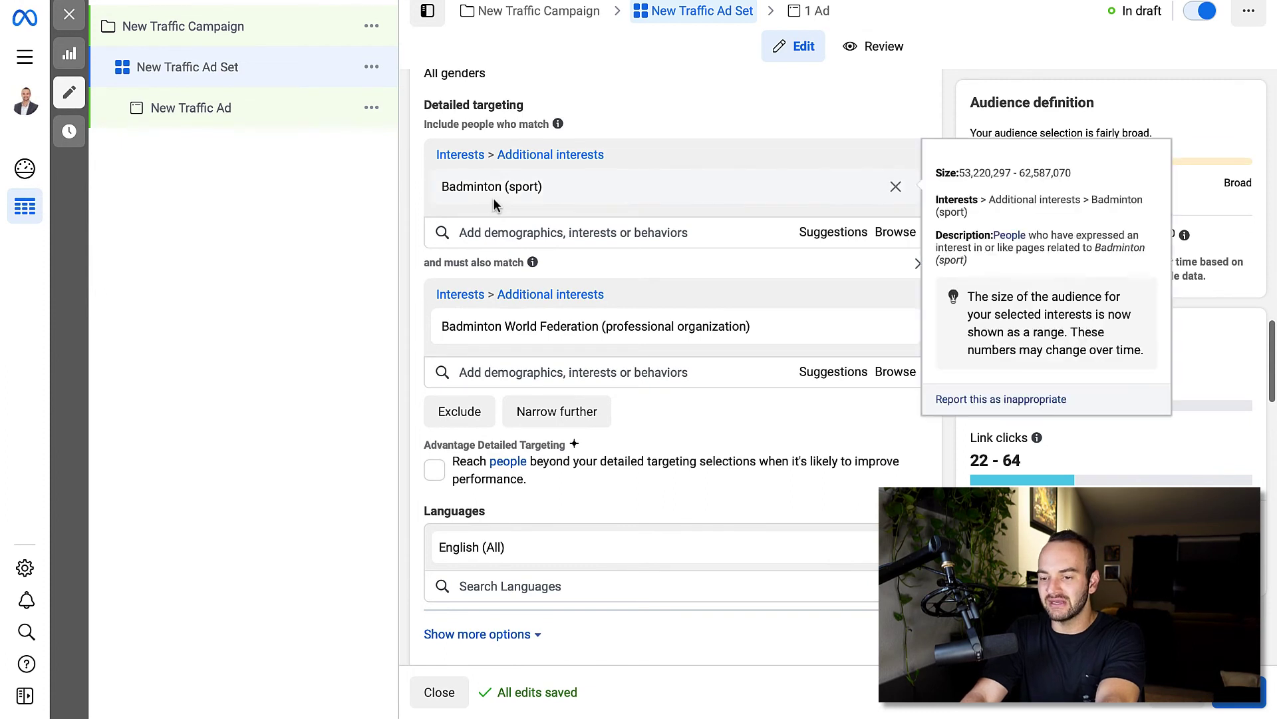
mouse_move(536, 321)
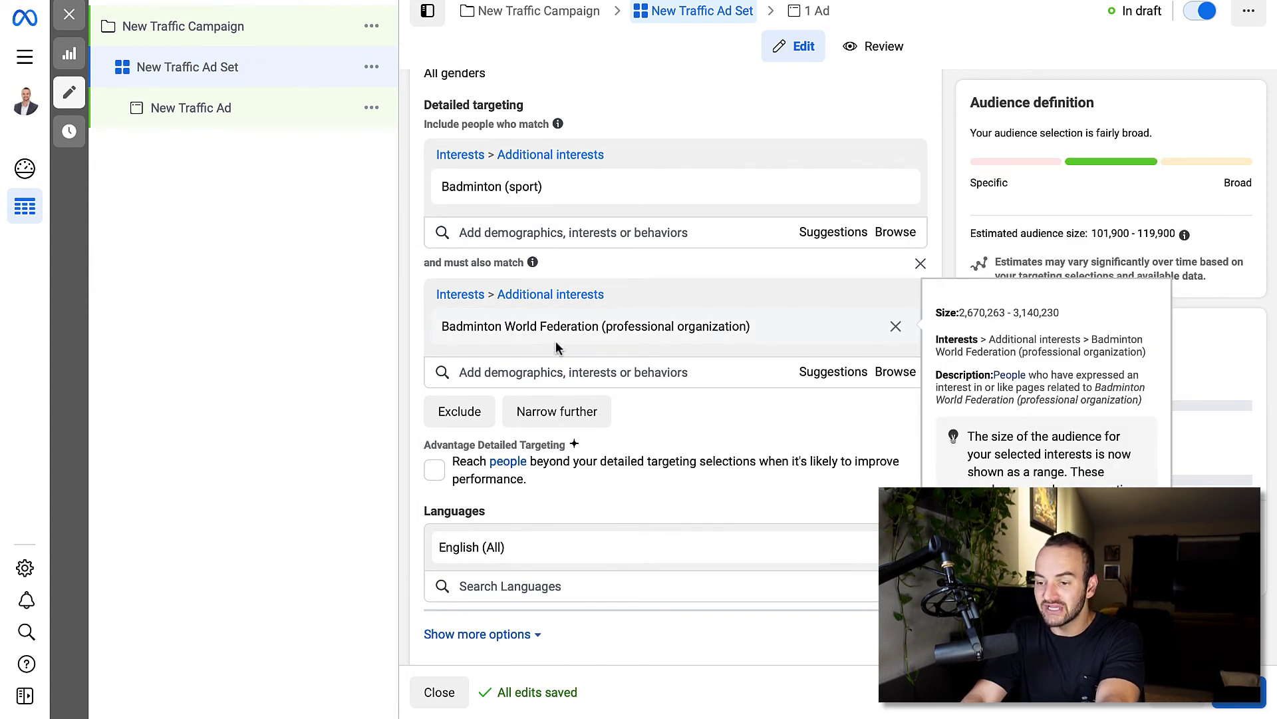